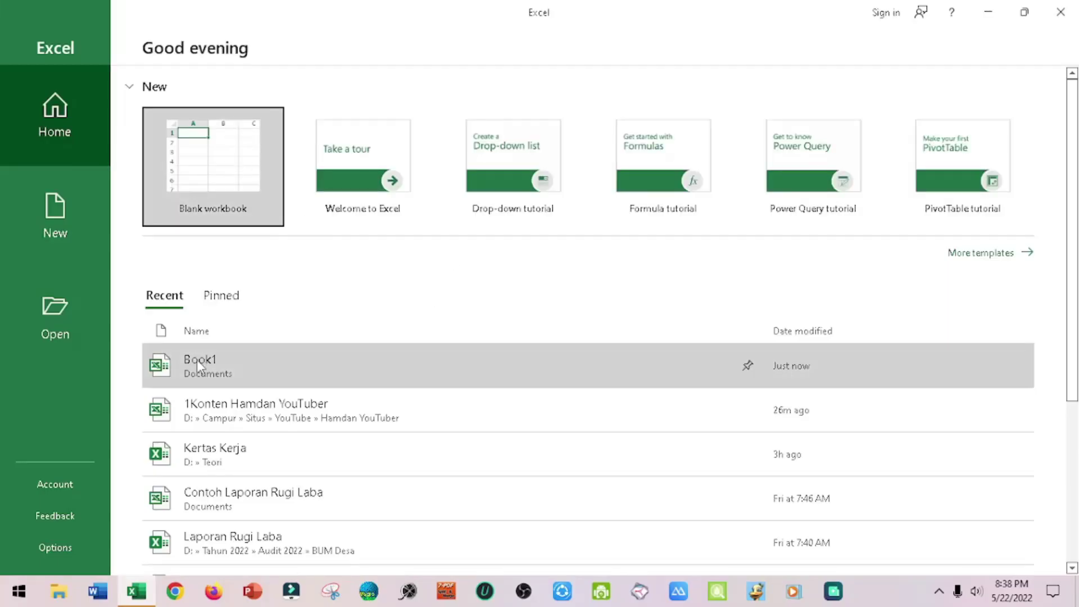
Open the Book1 workbook with the five-item Toko A–E sales table and click an empty cell.
{"action": "left_click", "coordinate": [197, 360]}
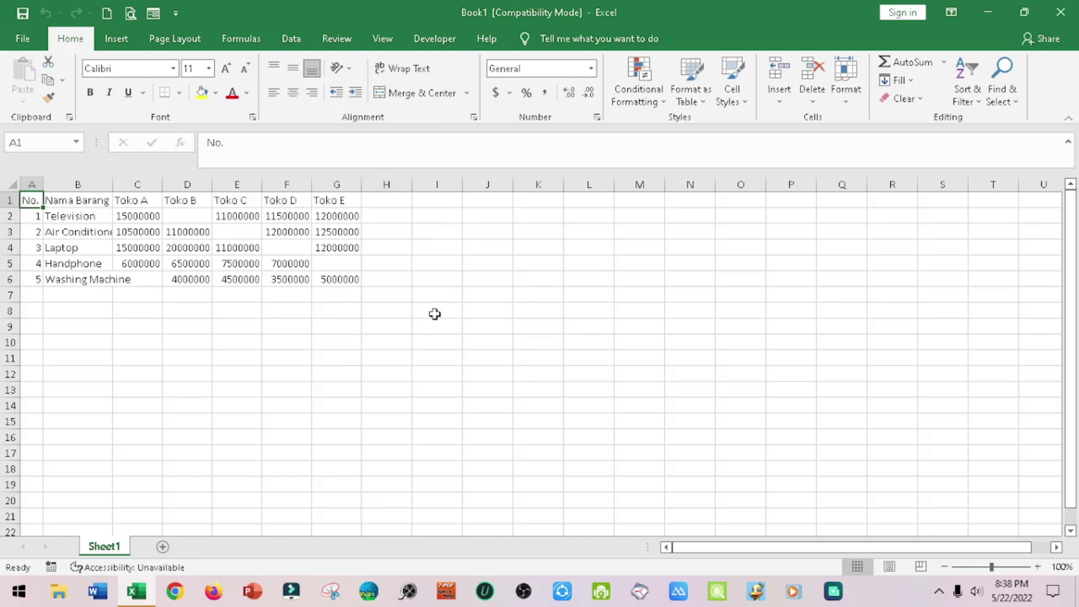
{"action": "left_click", "coordinate": [398, 356]}
{"action": "left_click", "coordinate": [248, 340]}
{"action": "left_click", "coordinate": [419, 324]}
{"action": "left_click", "coordinate": [408, 407]}
{"action": "left_click", "coordinate": [276, 382]}
{"action": "left_click", "coordinate": [441, 309]}
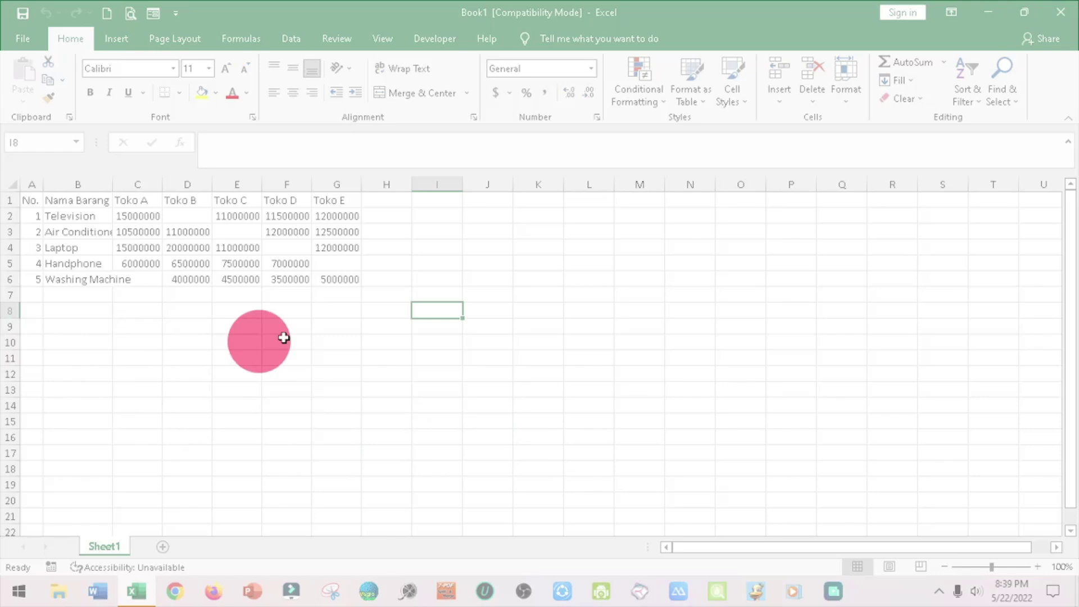
Turn off sheet gridlines and apply All Borders to the sales table A1:G6.
{"action": "left_click", "coordinate": [384, 36]}
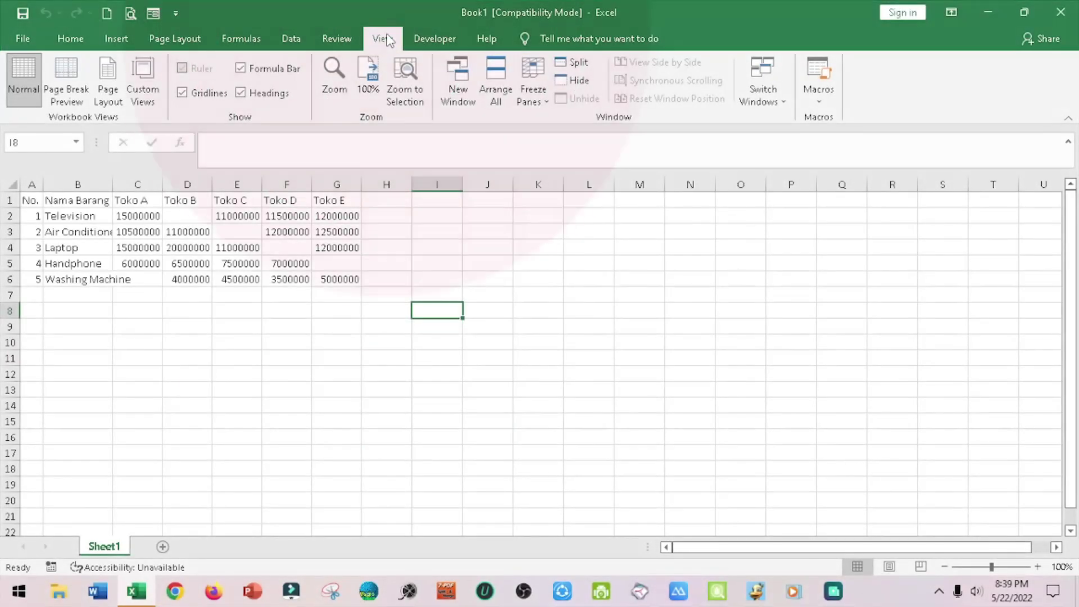
{"action": "left_click", "coordinate": [182, 93]}
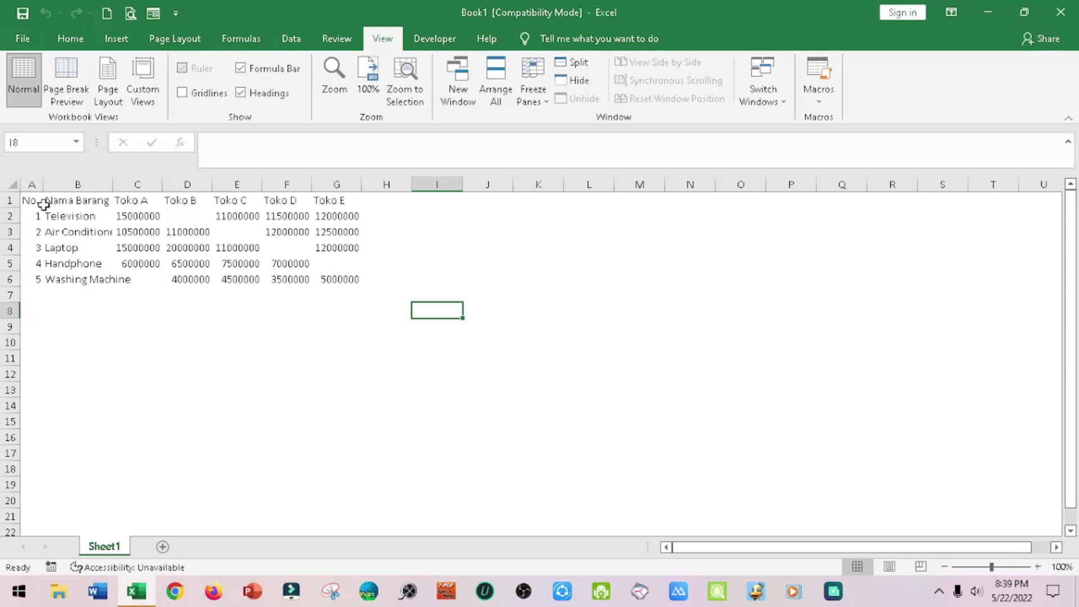
{"action": "left_click", "coordinate": [62, 247]}
{"action": "mouse_move", "coordinate": [26, 201]}
{"action": "left_mouse_down"}
{"action": "mouse_move", "coordinate": [333, 216]}
{"action": "mouse_move", "coordinate": [336, 279]}
{"action": "left_mouse_up"}
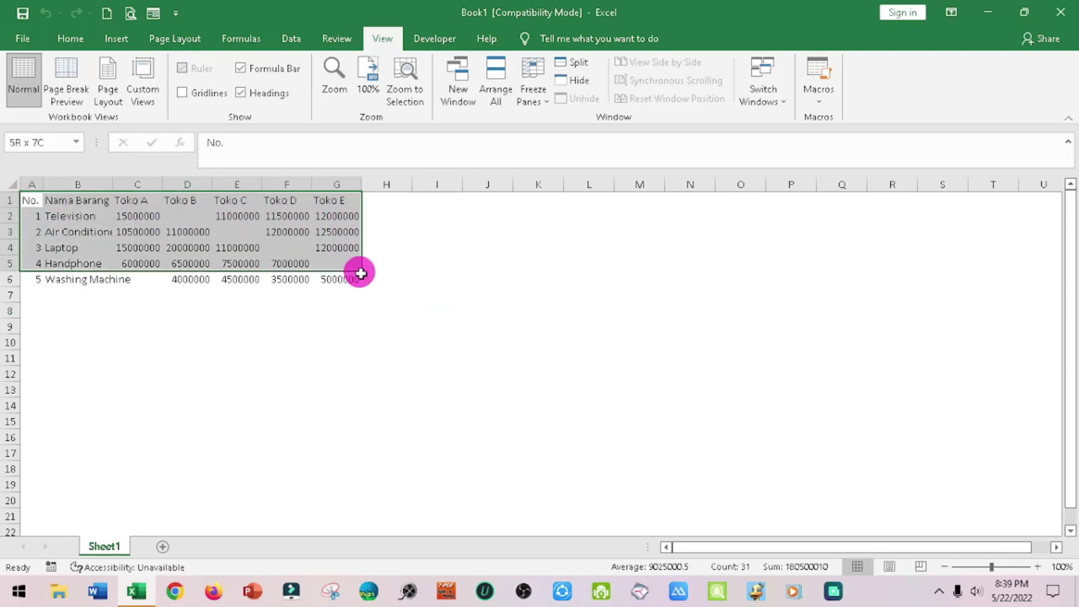
{"action": "left_click", "coordinate": [71, 39]}
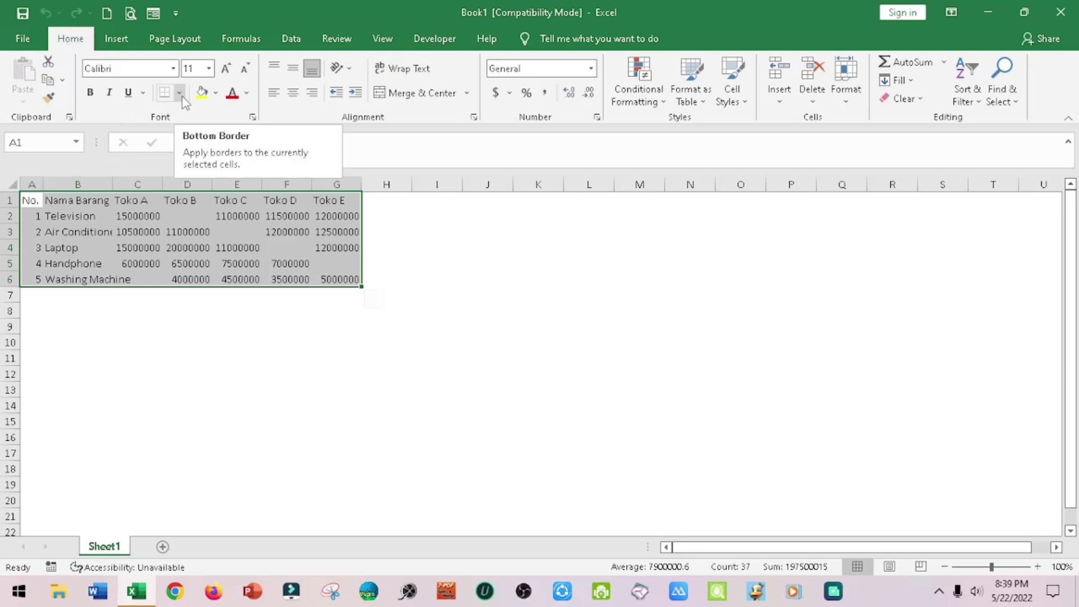
{"action": "left_click", "coordinate": [180, 93]}
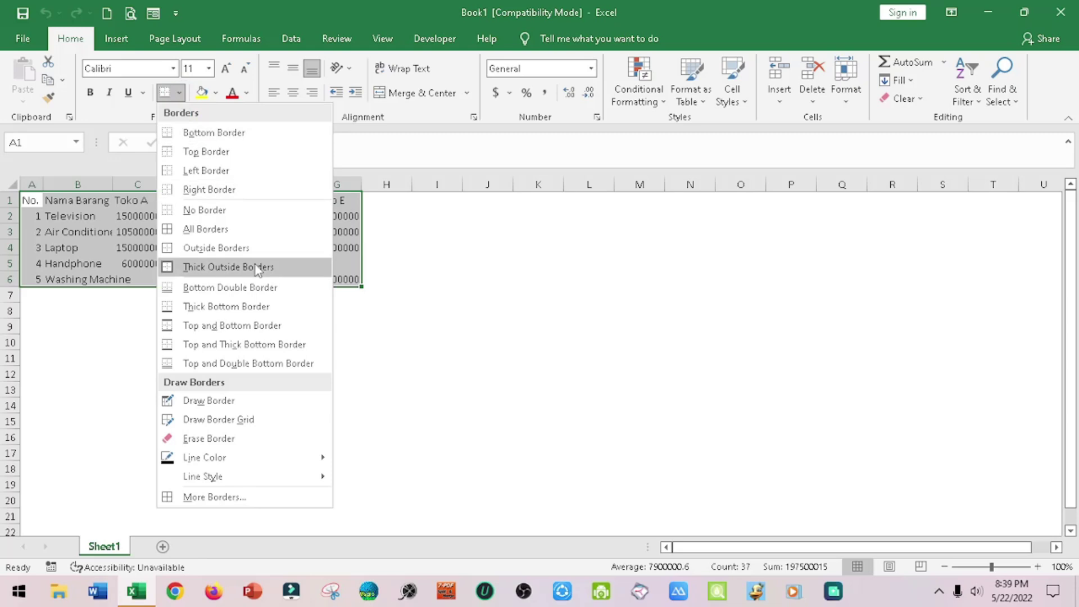
{"action": "left_click", "coordinate": [228, 231]}
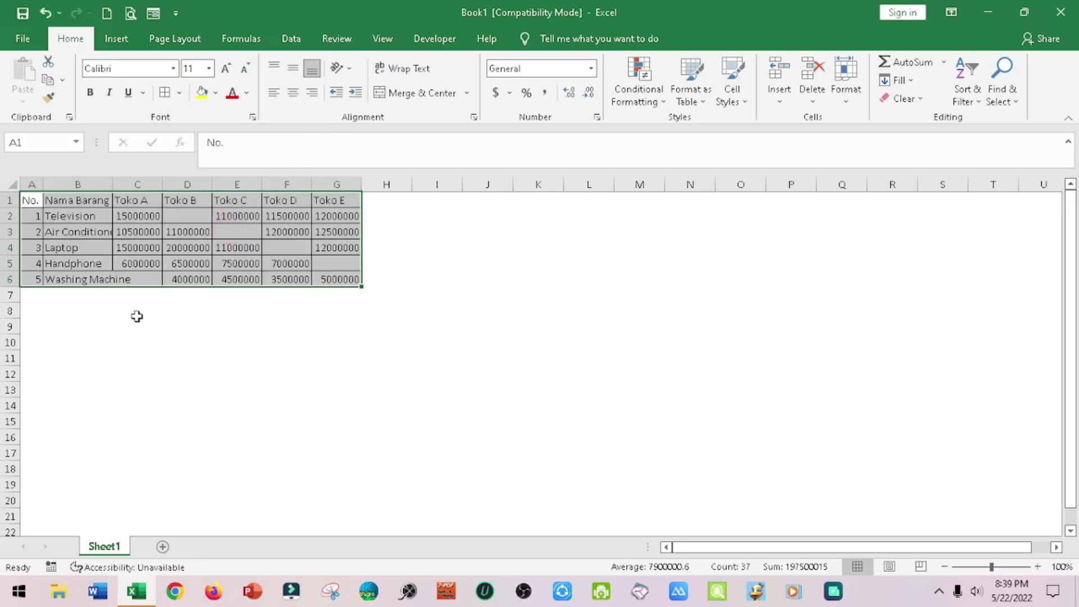
Make header row A1:G1 bold and centred, then select the sales figures C2:G6.
{"action": "left_click", "coordinate": [75, 232]}
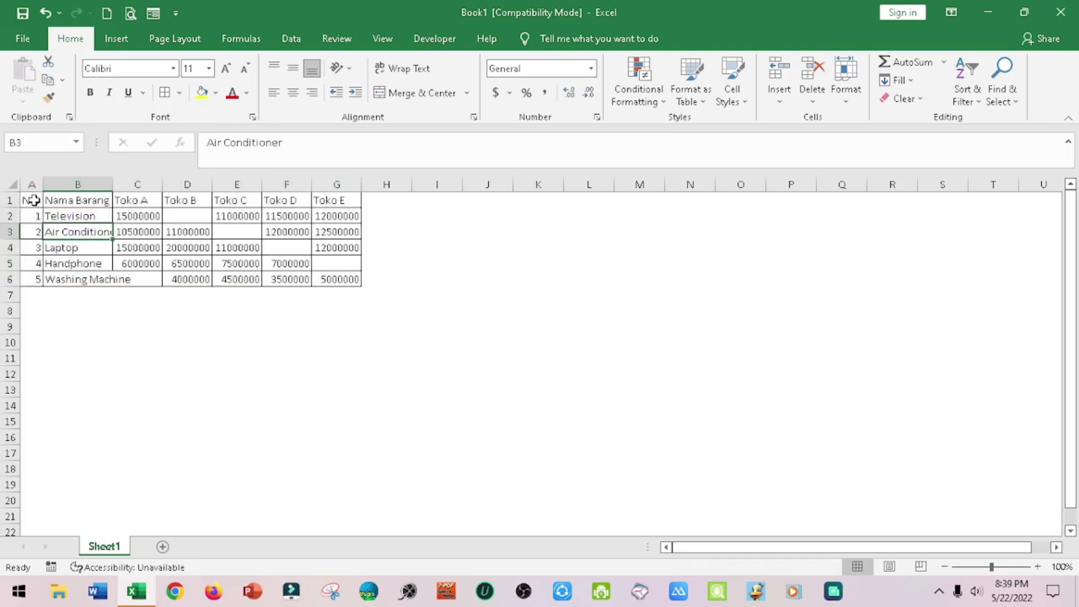
{"action": "left_click", "coordinate": [37, 201]}
{"action": "left_click_drag", "start_coordinate": [37, 202], "coordinate": [346, 206]}
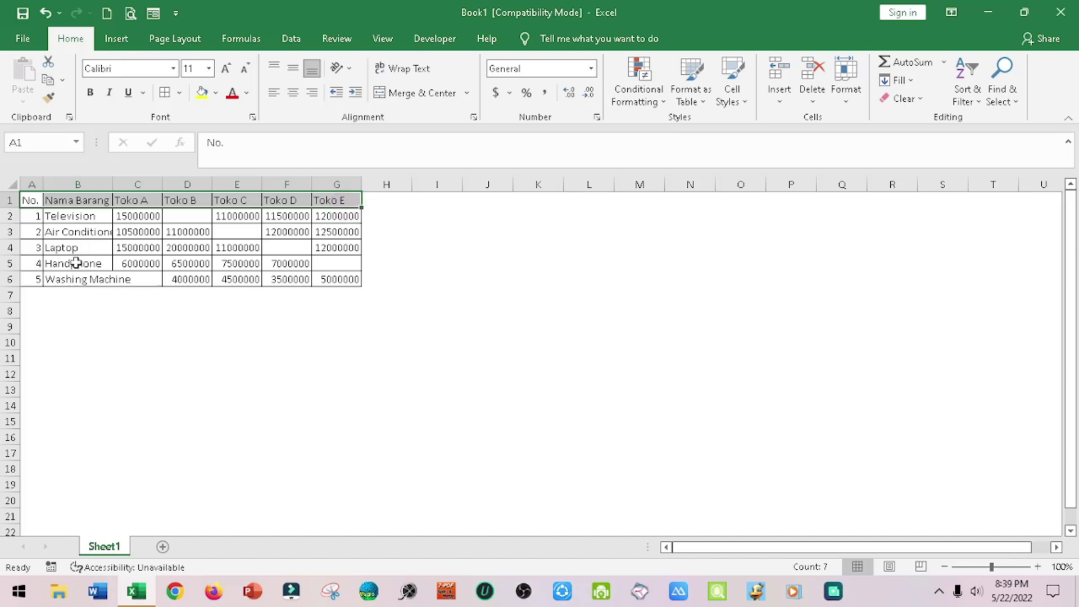
{"action": "left_click", "coordinate": [91, 93]}
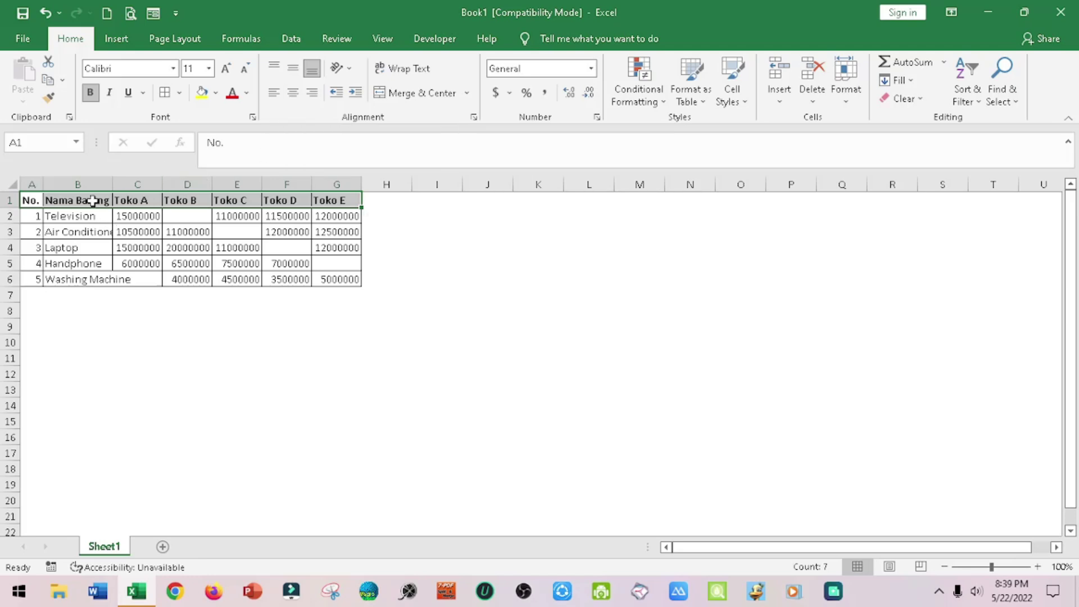
{"action": "left_click", "coordinate": [293, 94]}
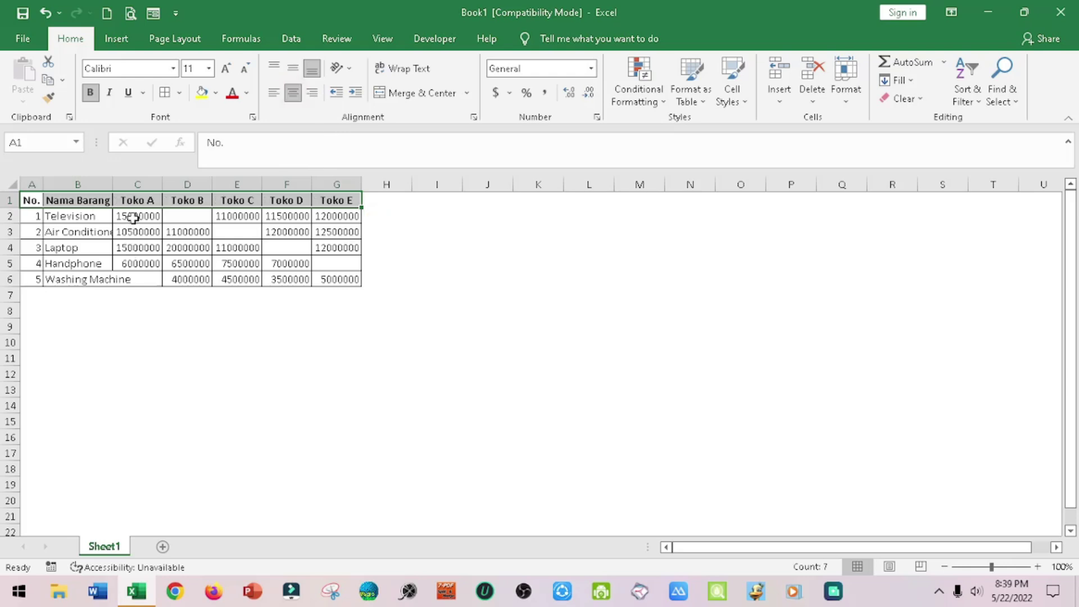
{"action": "left_click_drag", "start_coordinate": [132, 215], "coordinate": [352, 276]}
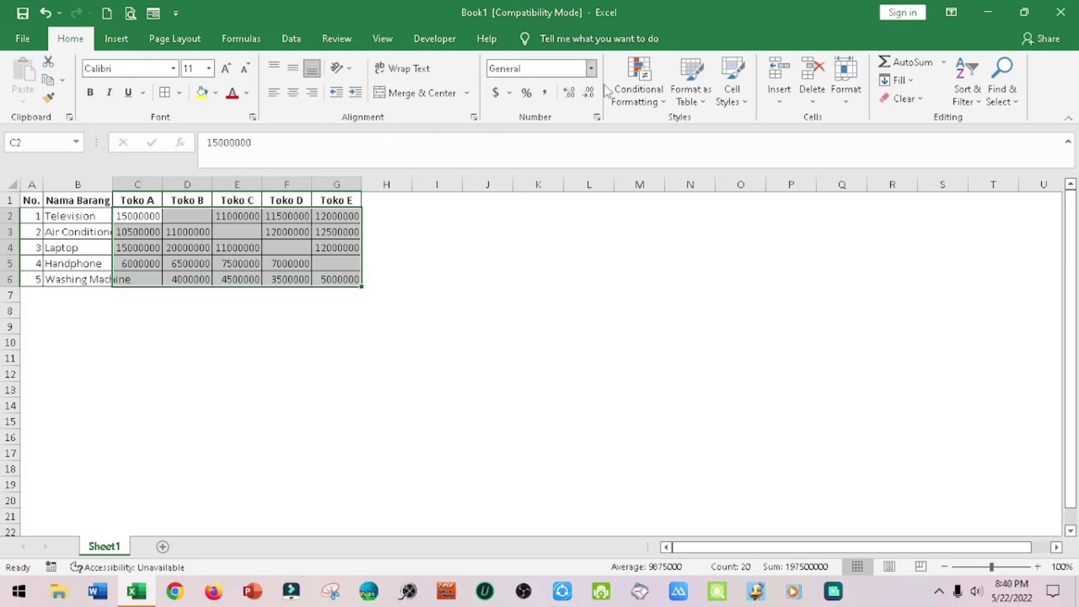
Browse the number format categories in Format Cells and close without changes.
{"action": "left_click", "coordinate": [590, 68]}
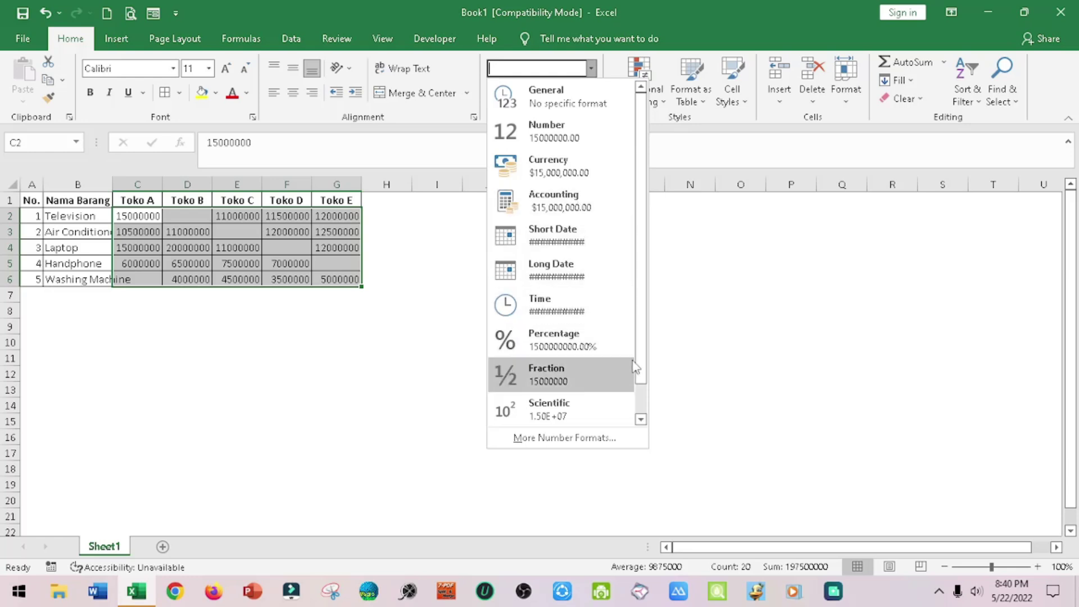
{"action": "left_click_drag", "start_coordinate": [635, 366], "coordinate": [639, 422]}
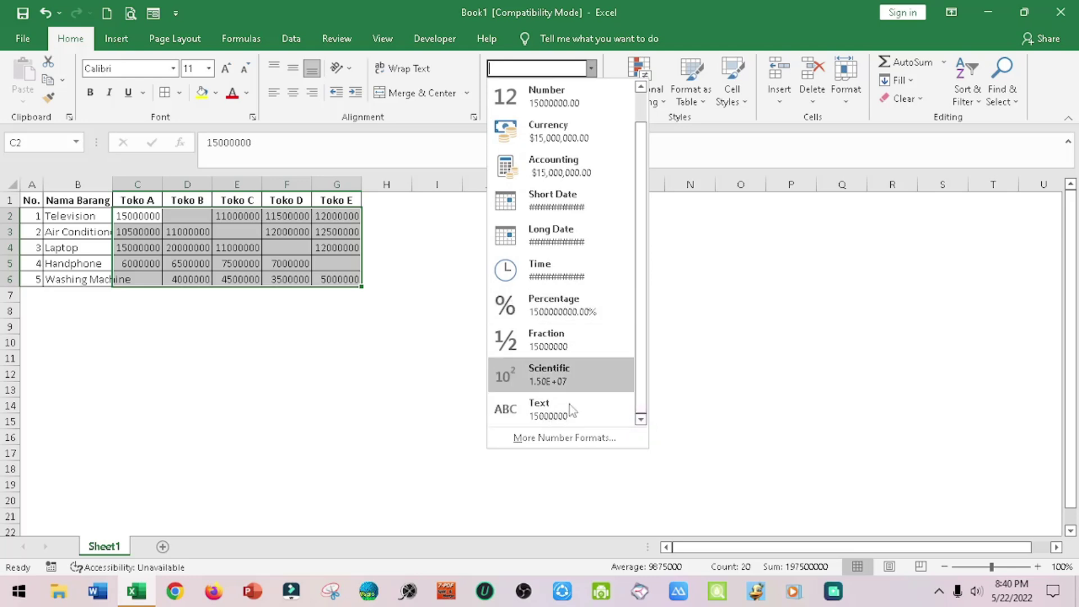
{"action": "left_click", "coordinate": [588, 441]}
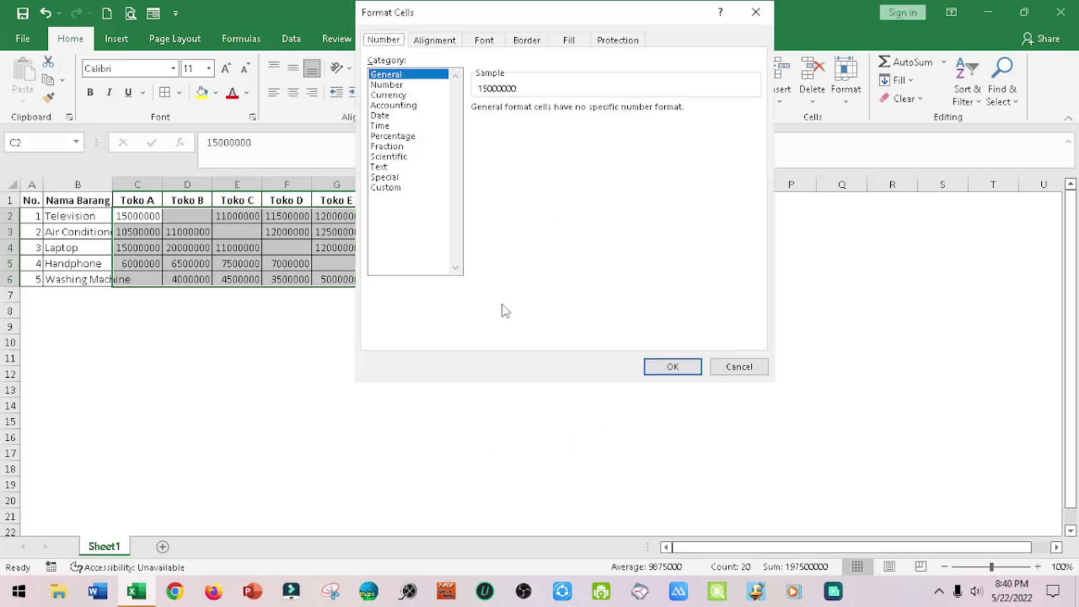
{"action": "left_click", "coordinate": [386, 85]}
{"action": "left_click", "coordinate": [381, 115]}
{"action": "left_click", "coordinate": [388, 146]}
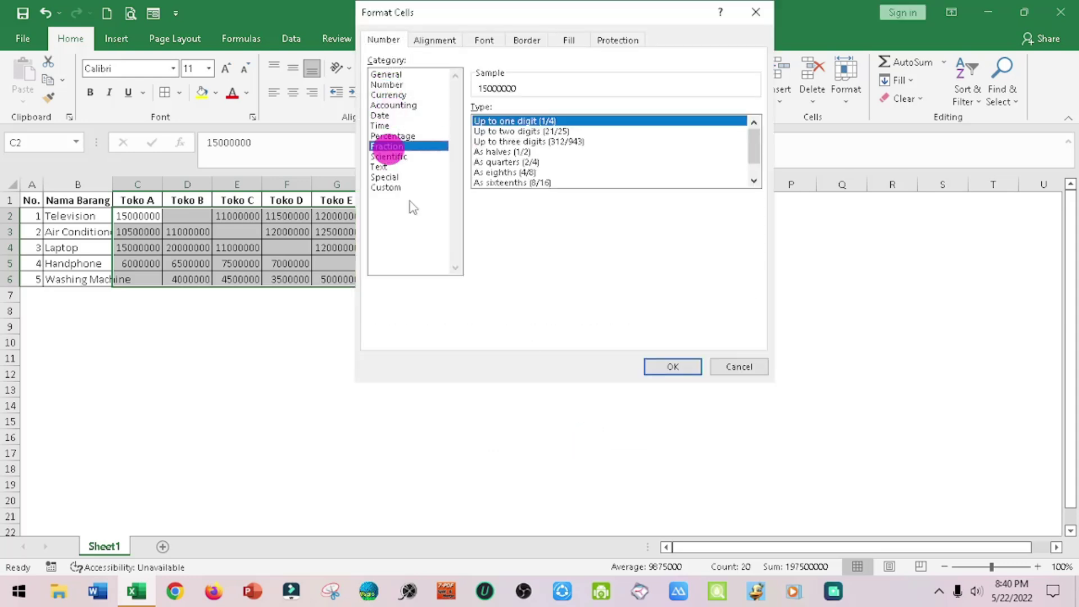
{"action": "left_click", "coordinate": [739, 369]}
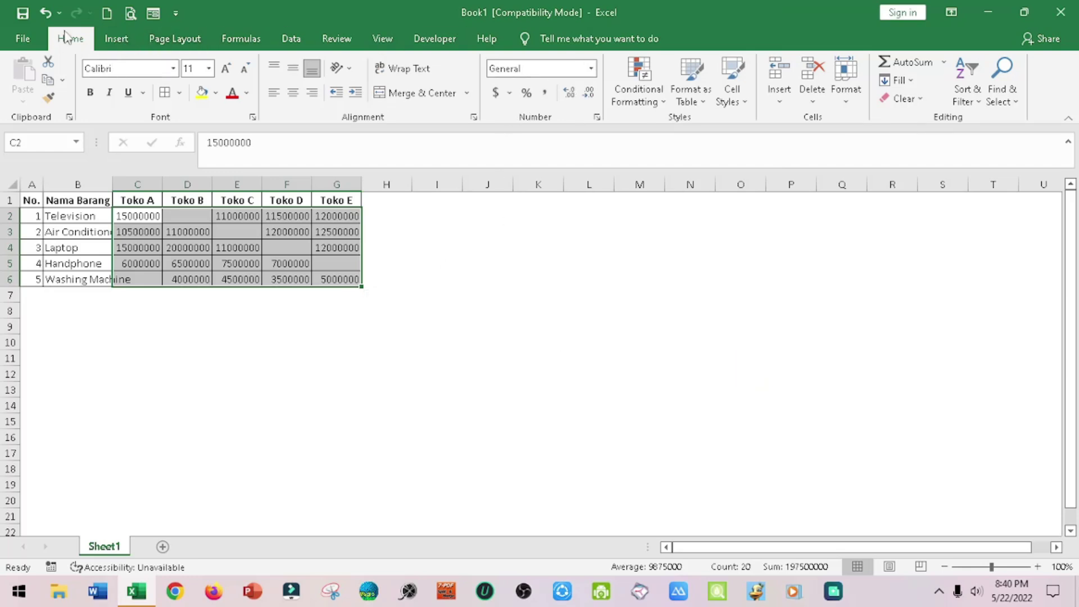
Apply Comma Style to C2:G6 and remove both decimal places.
{"action": "left_click", "coordinate": [545, 93]}
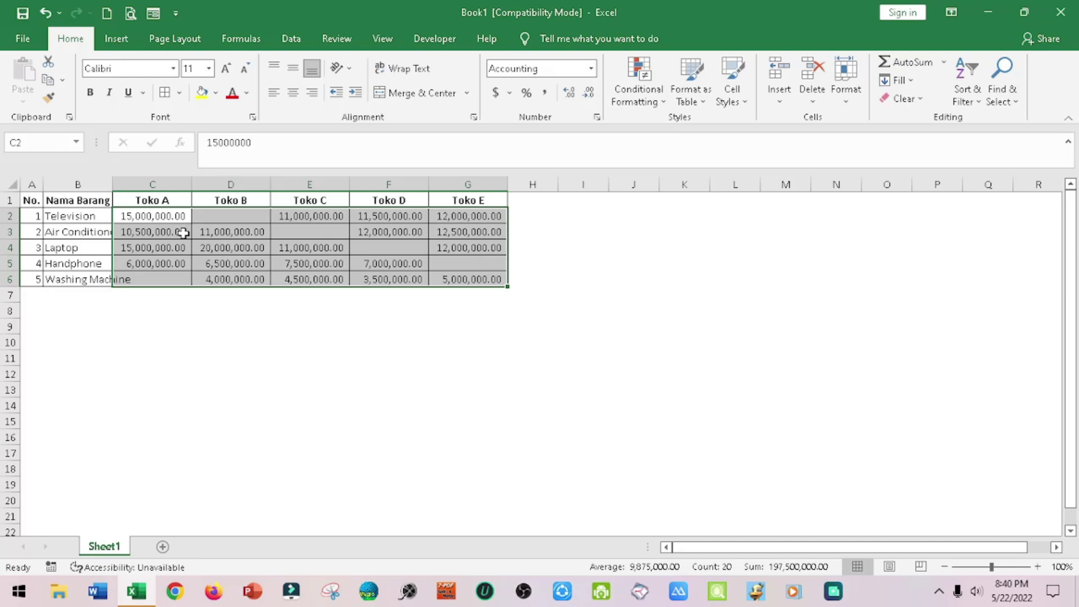
{"action": "left_click", "coordinate": [589, 93]}
{"action": "left_click", "coordinate": [589, 93]}
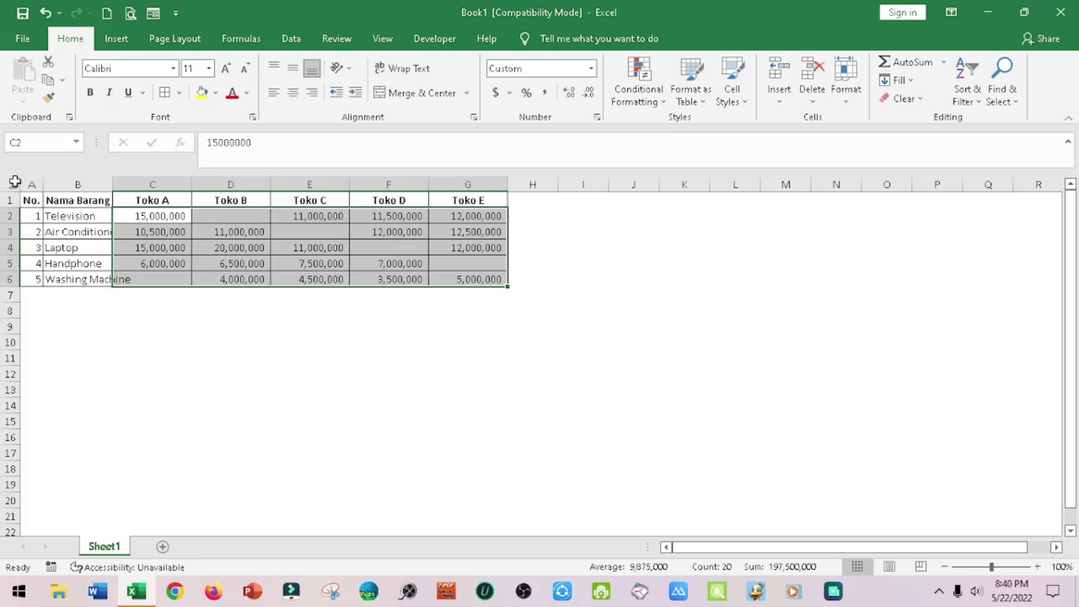
{"action": "key", "text": "Down"}
{"action": "key", "text": "Down"}
{"action": "key", "text": "Down"}
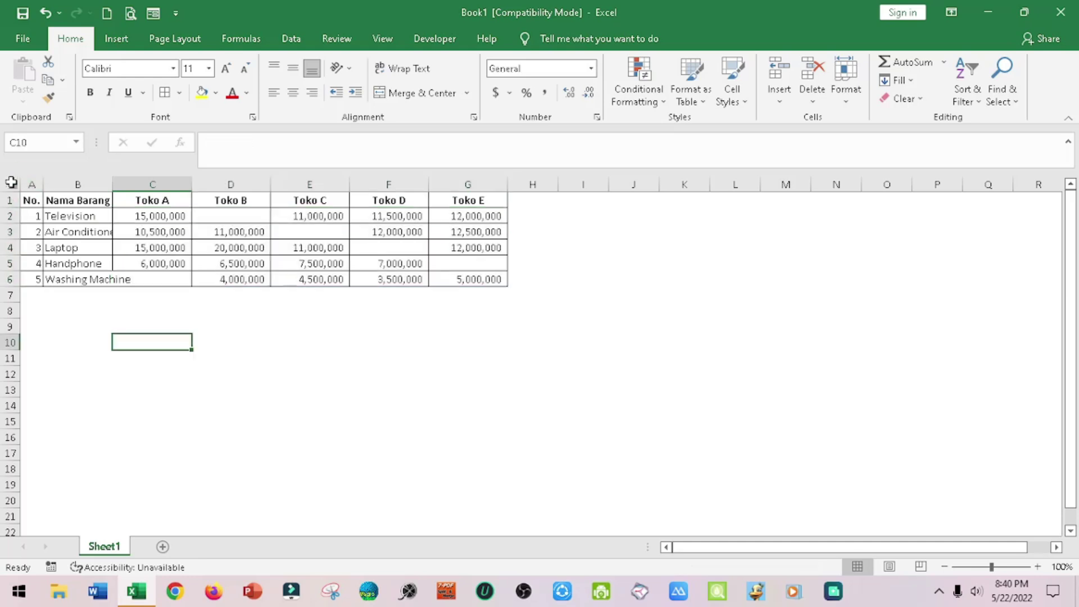
AutoFit all columns so sales figures like 20,000,000 show in full.
{"action": "left_click", "coordinate": [11, 182]}
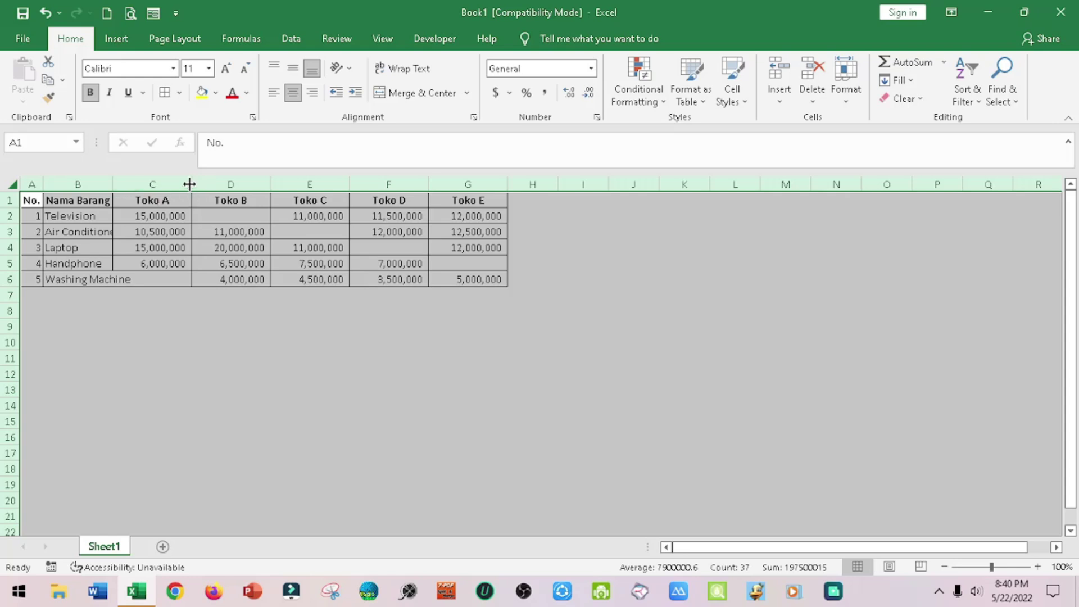
{"action": "double_click", "coordinate": [190, 184]}
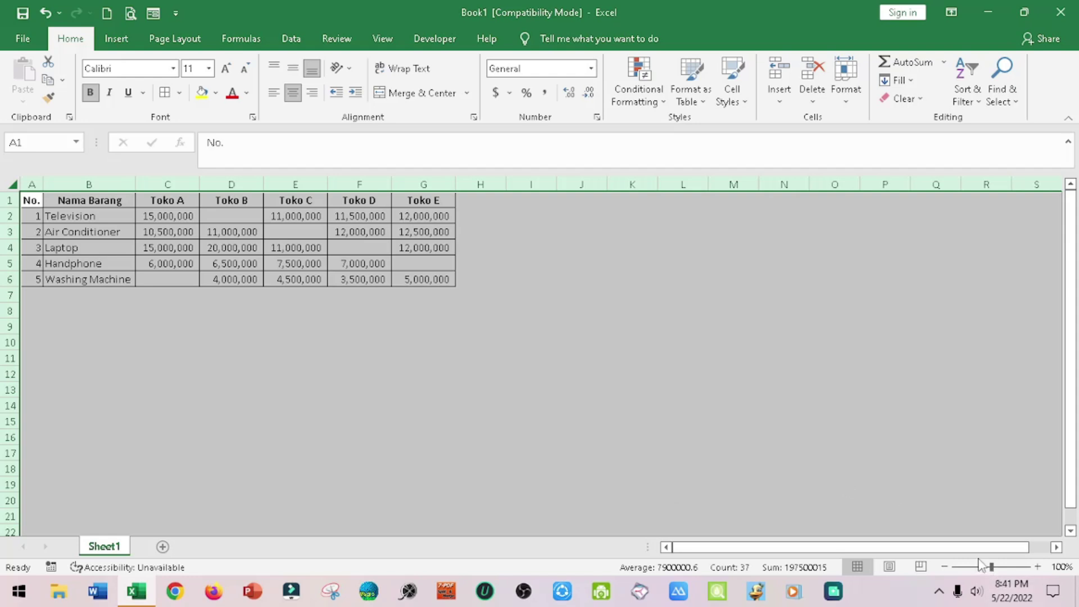
{"action": "left_click_drag", "start_coordinate": [992, 566], "coordinate": [1004, 567]}
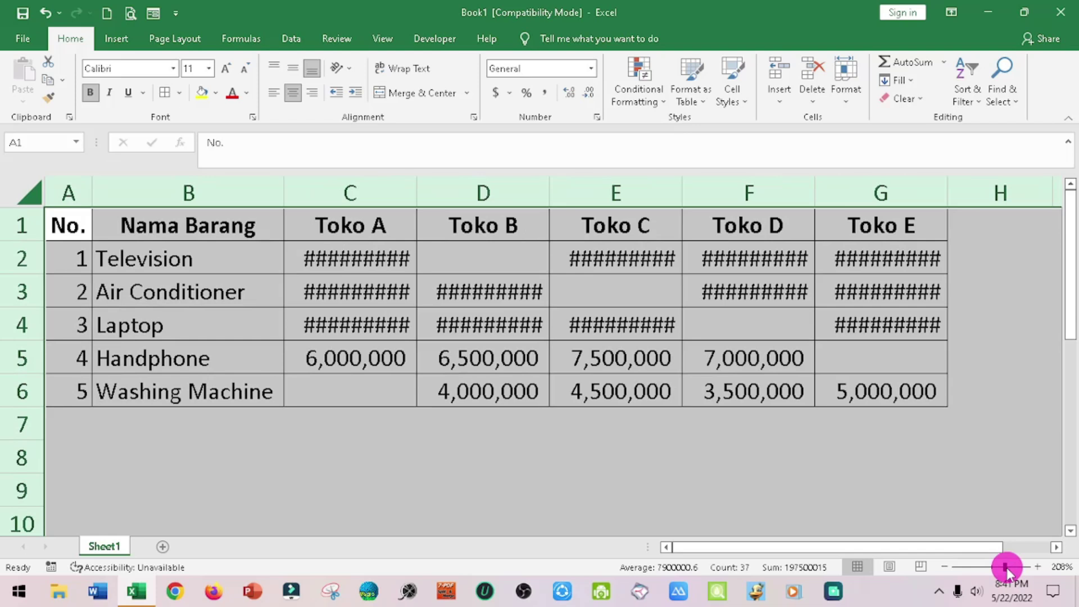
{"action": "left_click", "coordinate": [279, 200]}
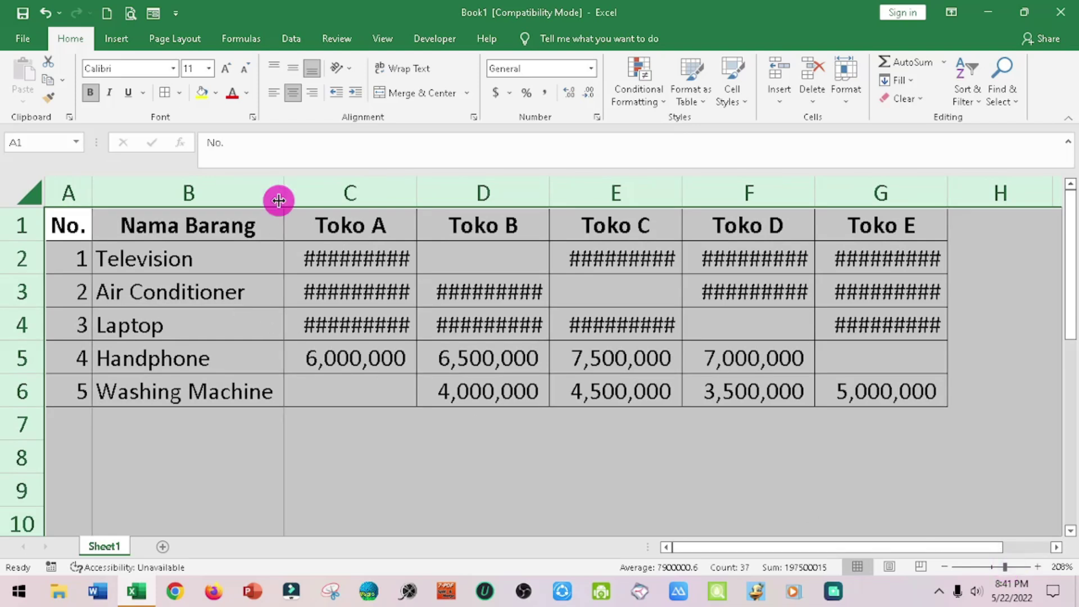
{"action": "double_click", "coordinate": [279, 200]}
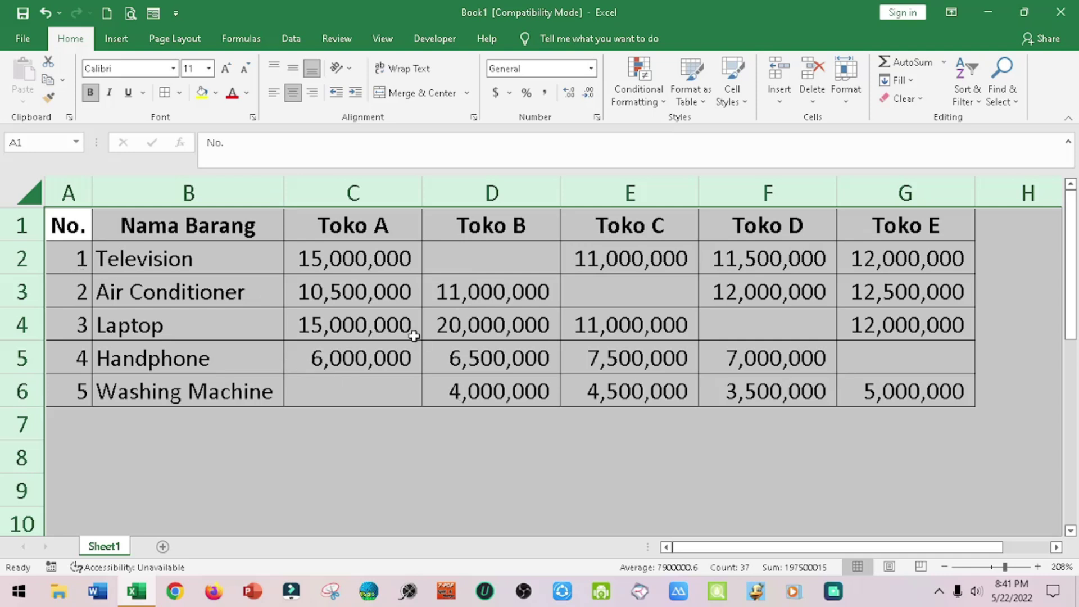
{"action": "left_click", "coordinate": [393, 283]}
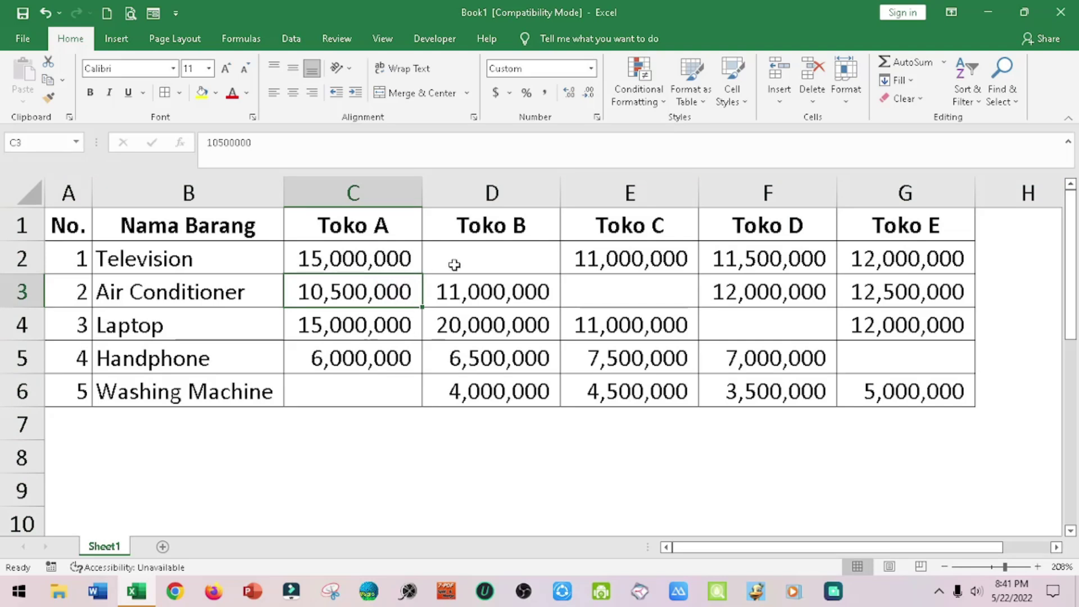
{"action": "left_click", "coordinate": [498, 264]}
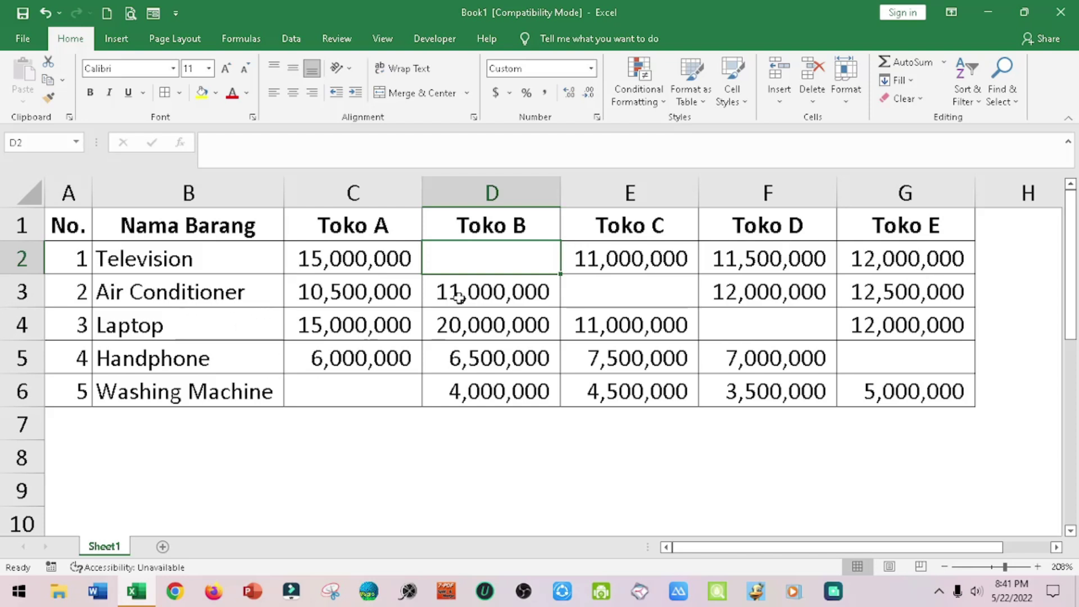
{"action": "left_click", "coordinate": [650, 299]}
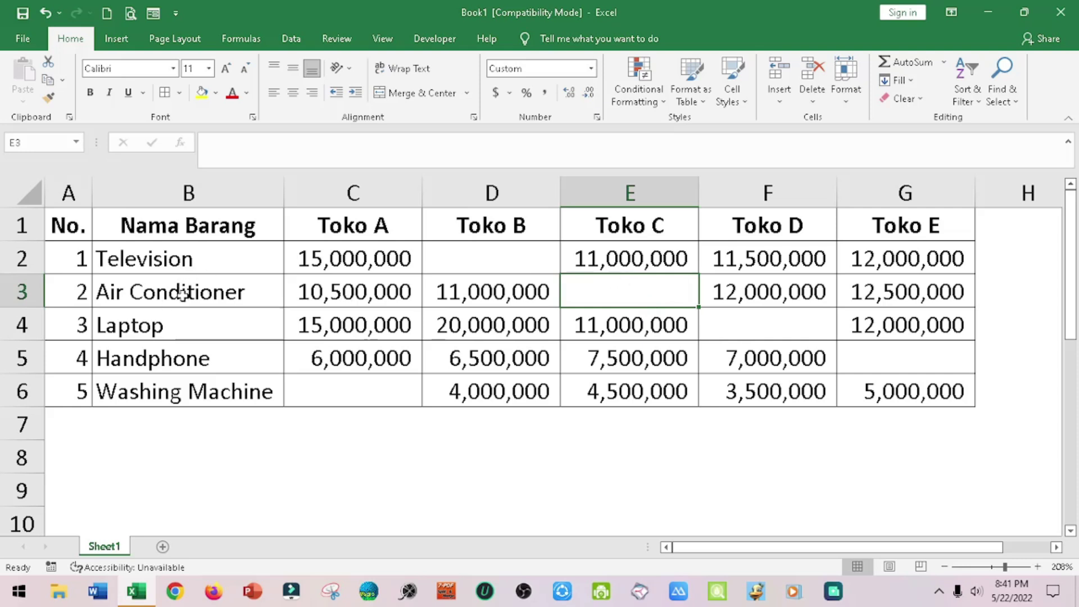
{"action": "left_click", "coordinate": [759, 325]}
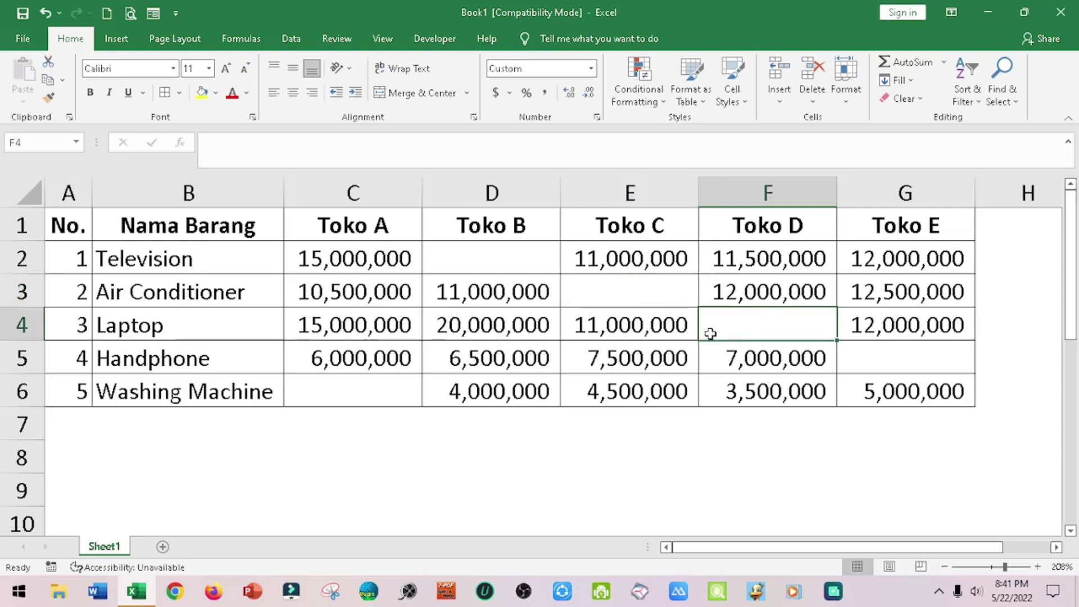
{"action": "left_click", "coordinate": [903, 361]}
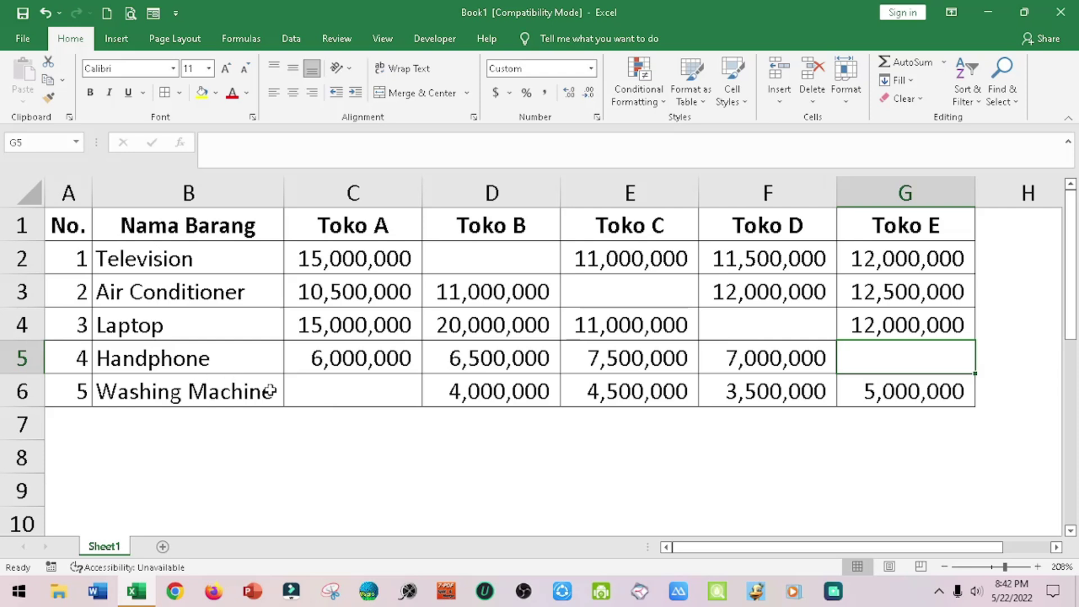
{"action": "left_click", "coordinate": [188, 402]}
{"action": "left_click", "coordinate": [352, 397]}
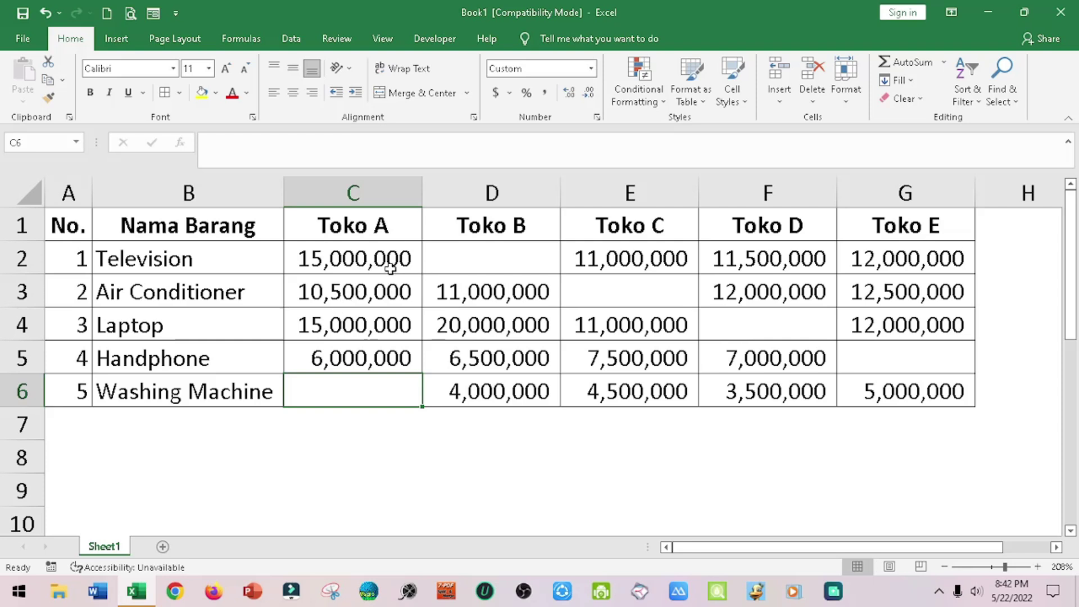
Select the sales figures C2:G6, including blank cells such as D2.
{"action": "mouse_move", "coordinate": [371, 262]}
{"action": "left_mouse_down"}
{"action": "mouse_move", "coordinate": [834, 311]}
{"action": "mouse_move", "coordinate": [898, 381]}
{"action": "left_mouse_up"}
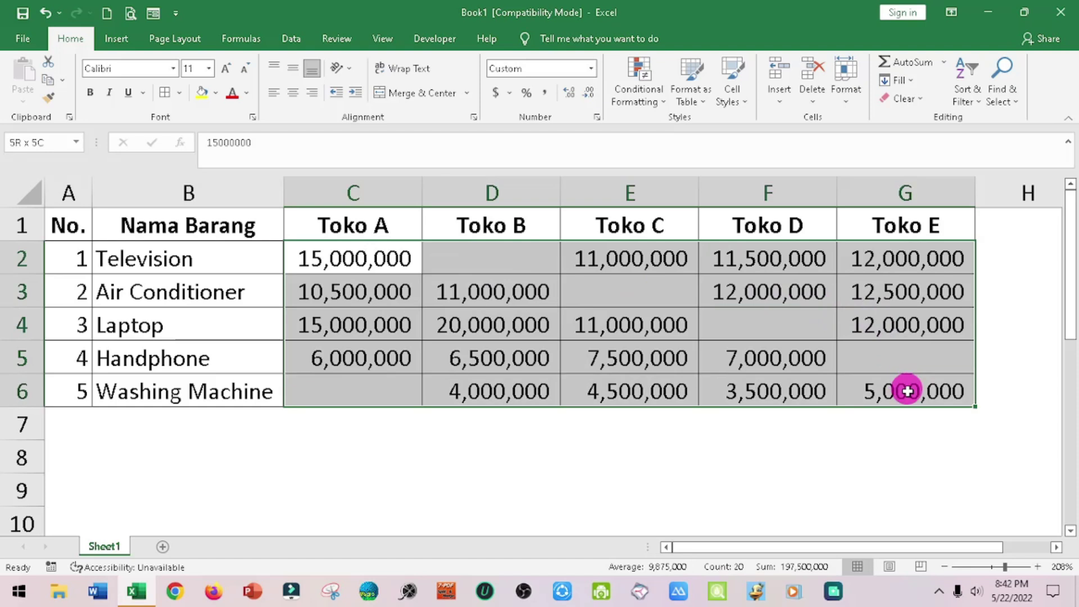
{"action": "left_click", "coordinate": [336, 425]}
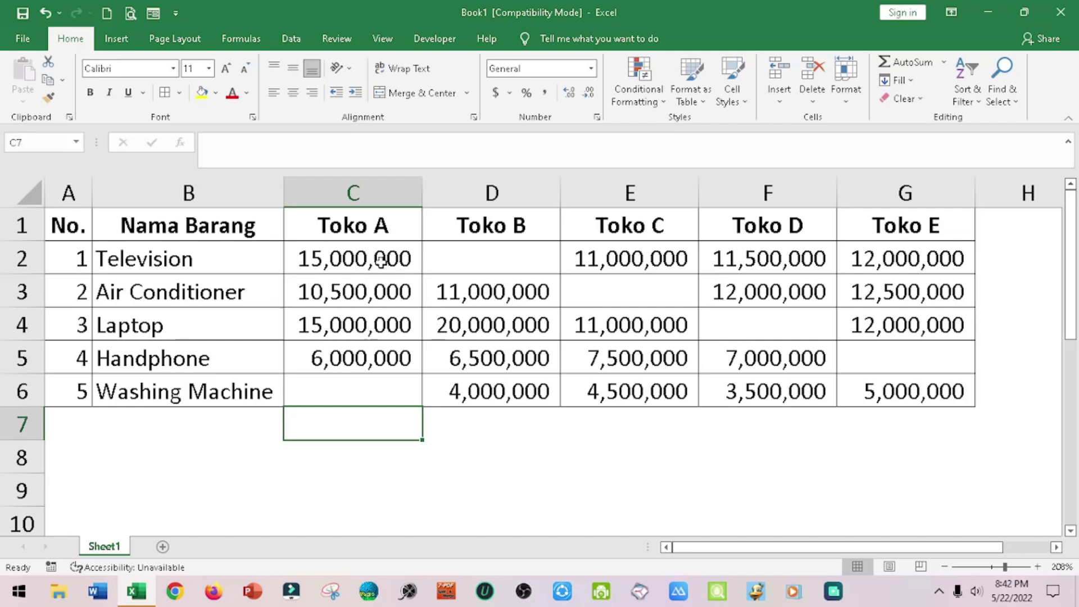
{"action": "left_click", "coordinate": [534, 259]}
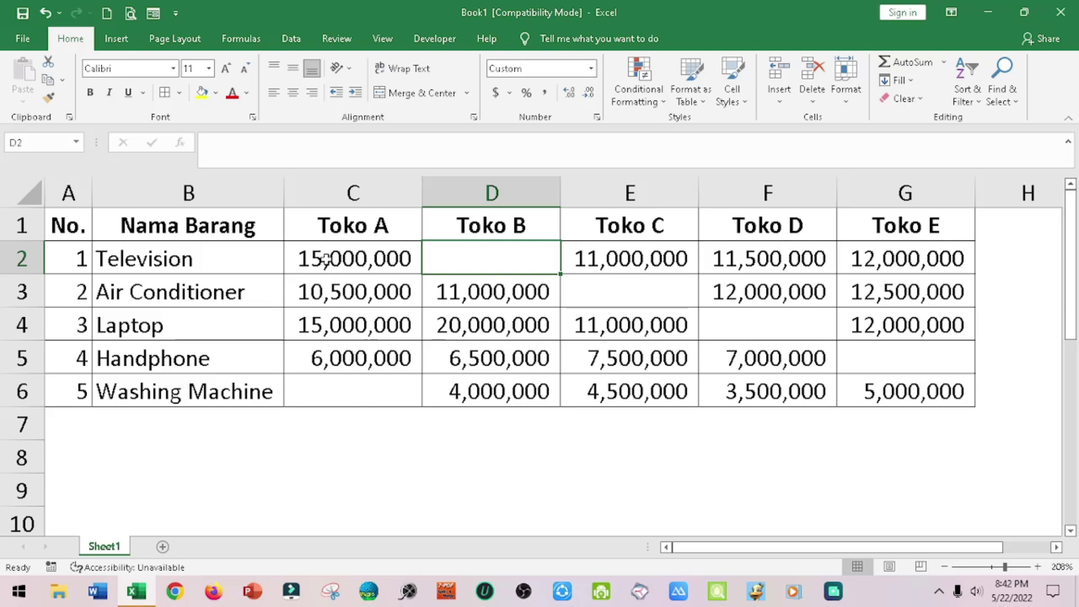
{"action": "left_click_drag", "start_coordinate": [326, 258], "coordinate": [942, 388]}
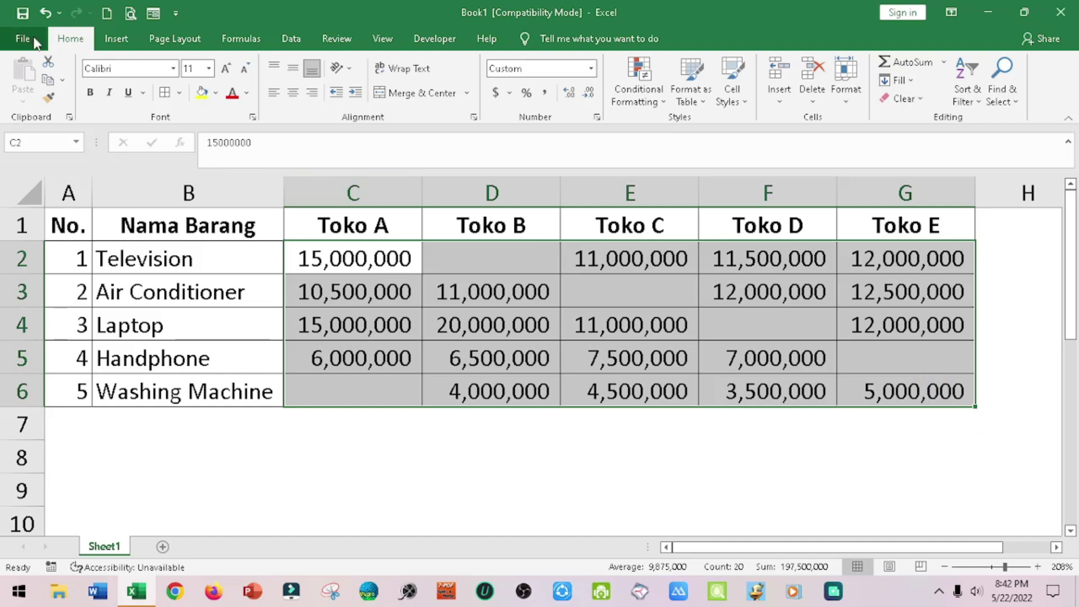
Create a new conditional formatting rule: 'Format only cells that contain' with condition Blanks.
{"action": "left_click", "coordinate": [668, 110]}
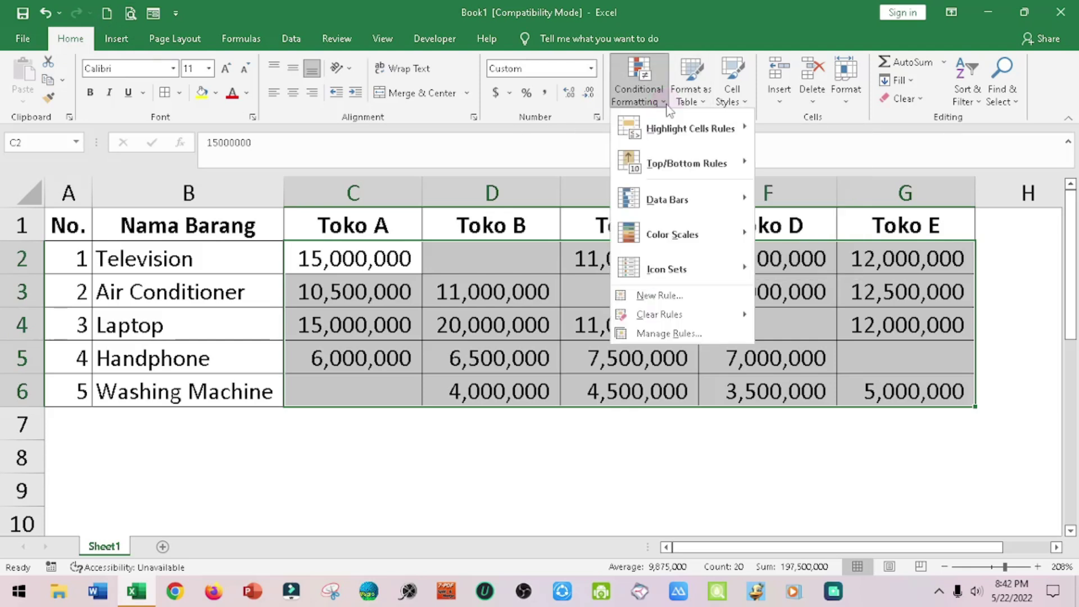
{"action": "left_click", "coordinate": [657, 295]}
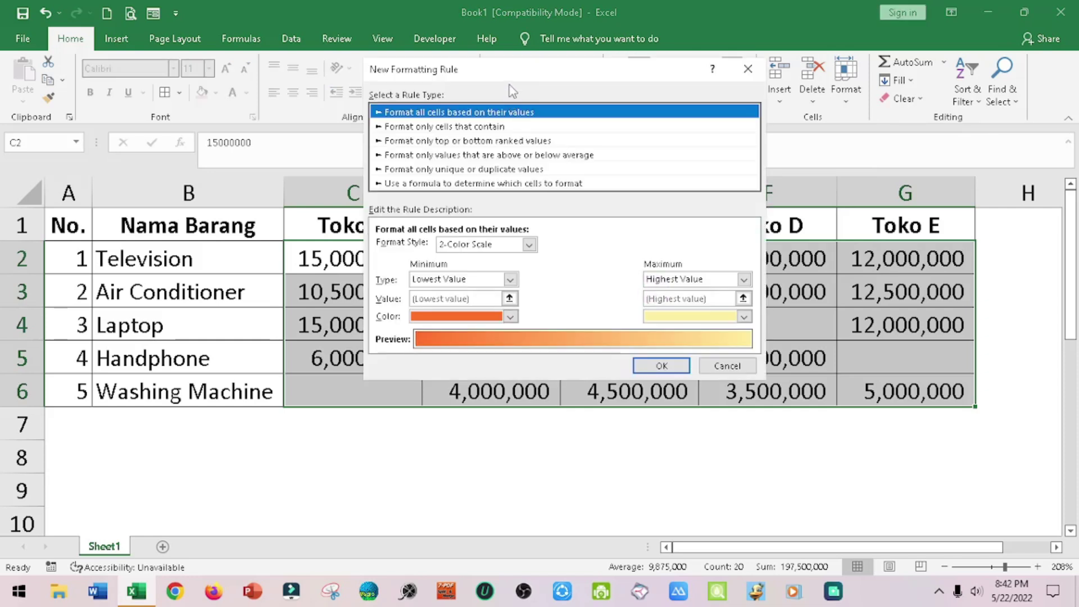
{"action": "left_click_drag", "start_coordinate": [511, 69], "coordinate": [753, 161]}
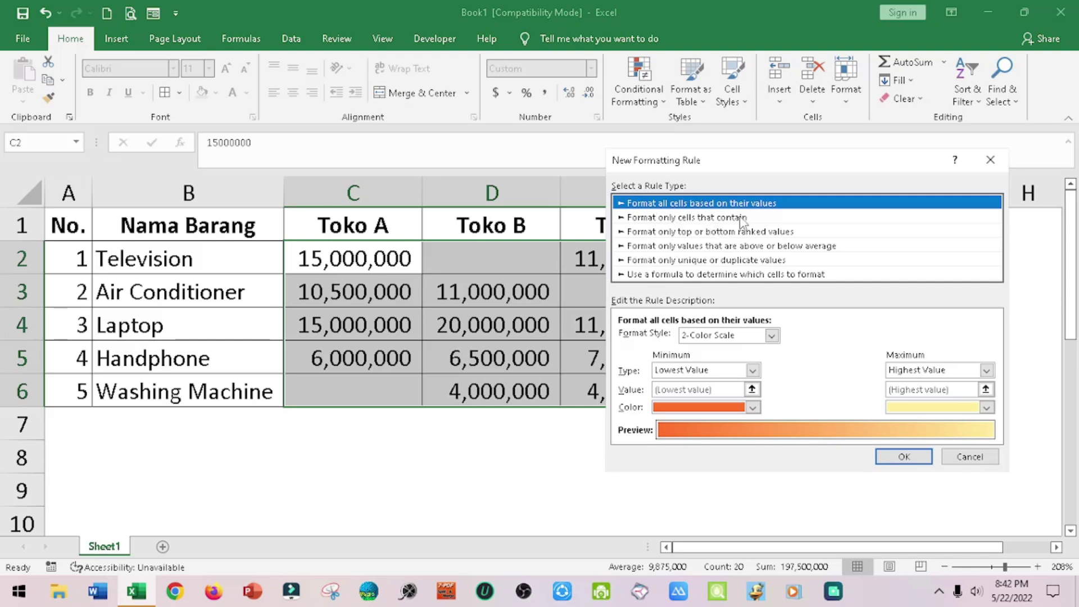
{"action": "left_click", "coordinate": [756, 218]}
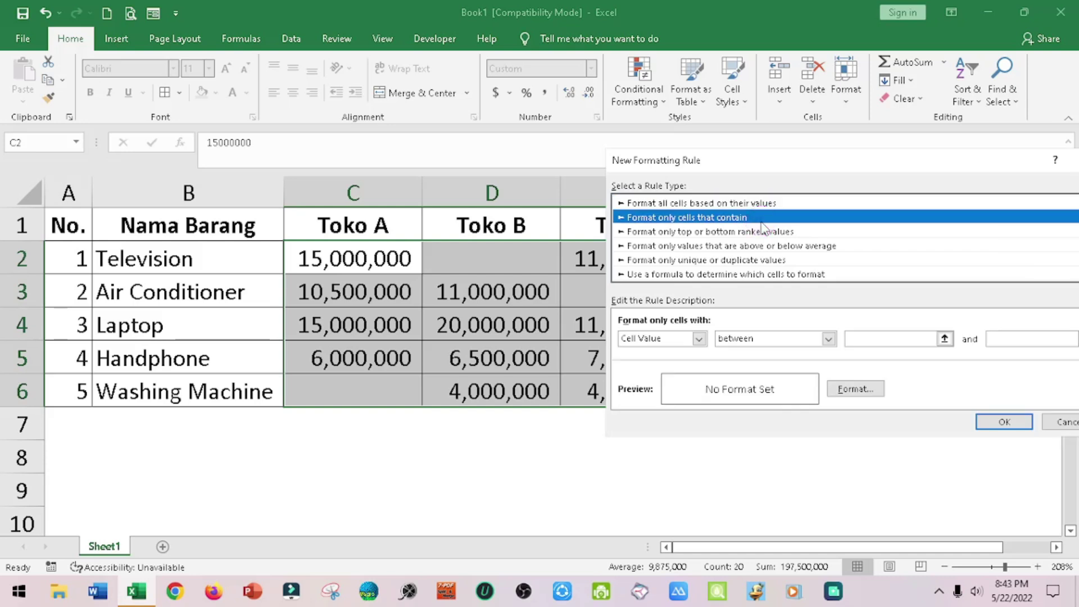
{"action": "left_click_drag", "start_coordinate": [831, 163], "coordinate": [779, 150]}
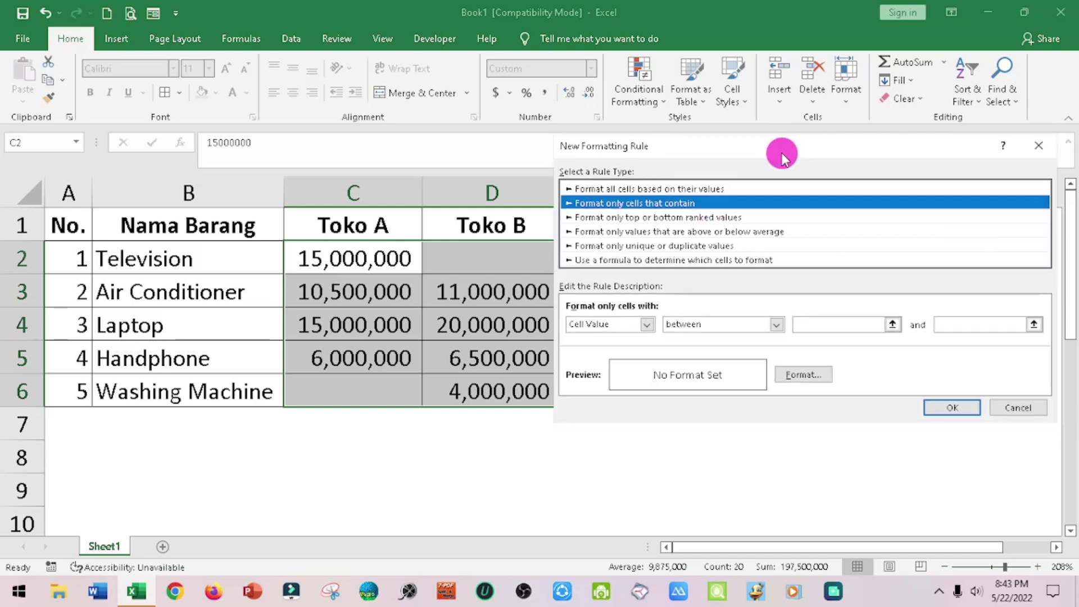
{"action": "left_click", "coordinate": [648, 325]}
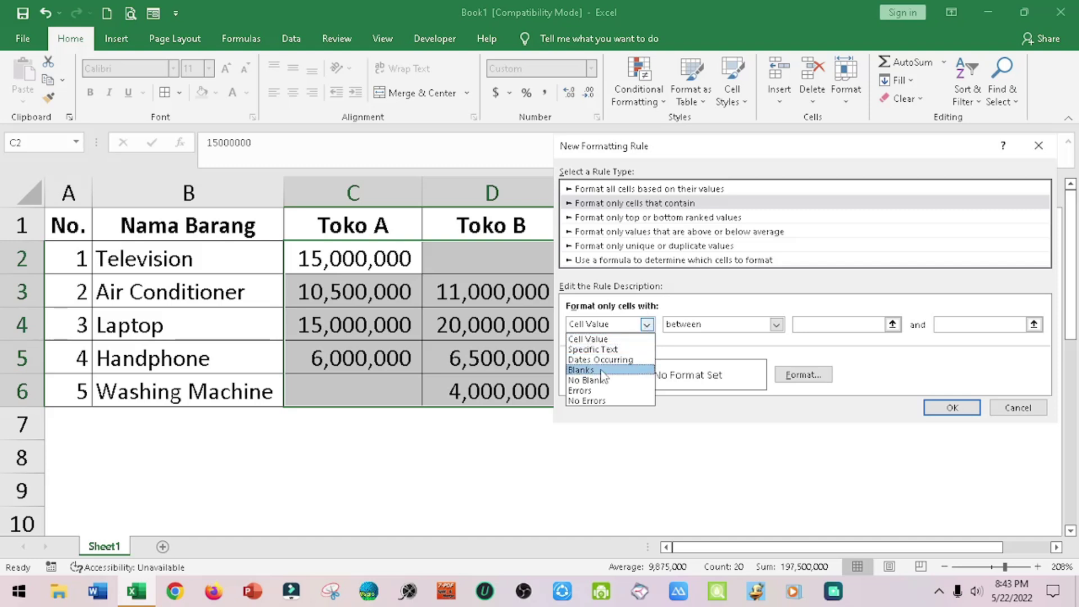
{"action": "left_click", "coordinate": [603, 371]}
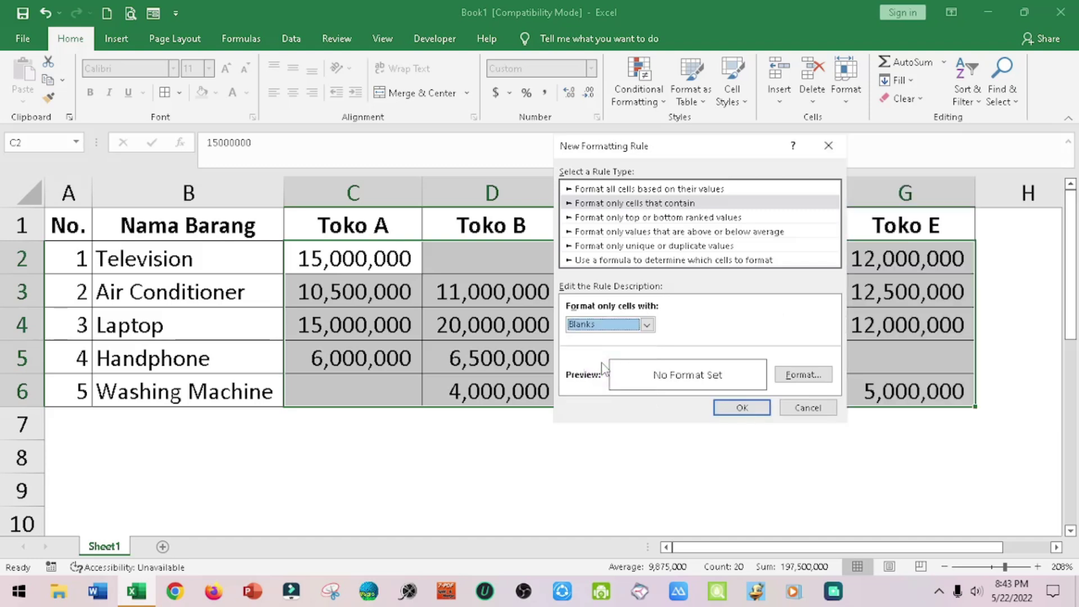
{"action": "left_click", "coordinate": [799, 379]}
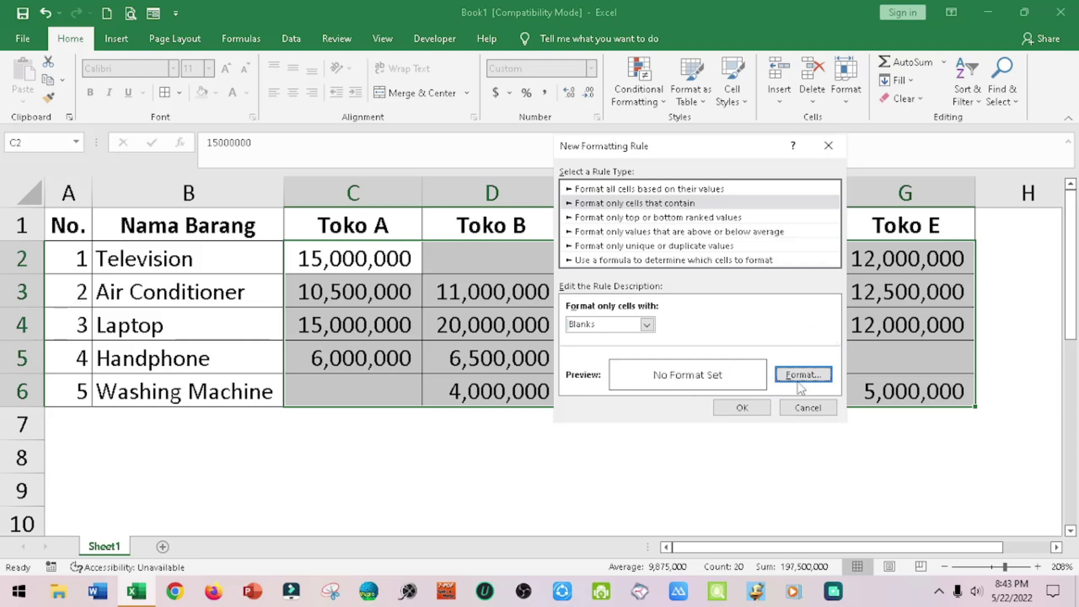
Set the blank-cell rule's fill colour to purple and apply it to C2:G6.
{"action": "left_click", "coordinate": [815, 376]}
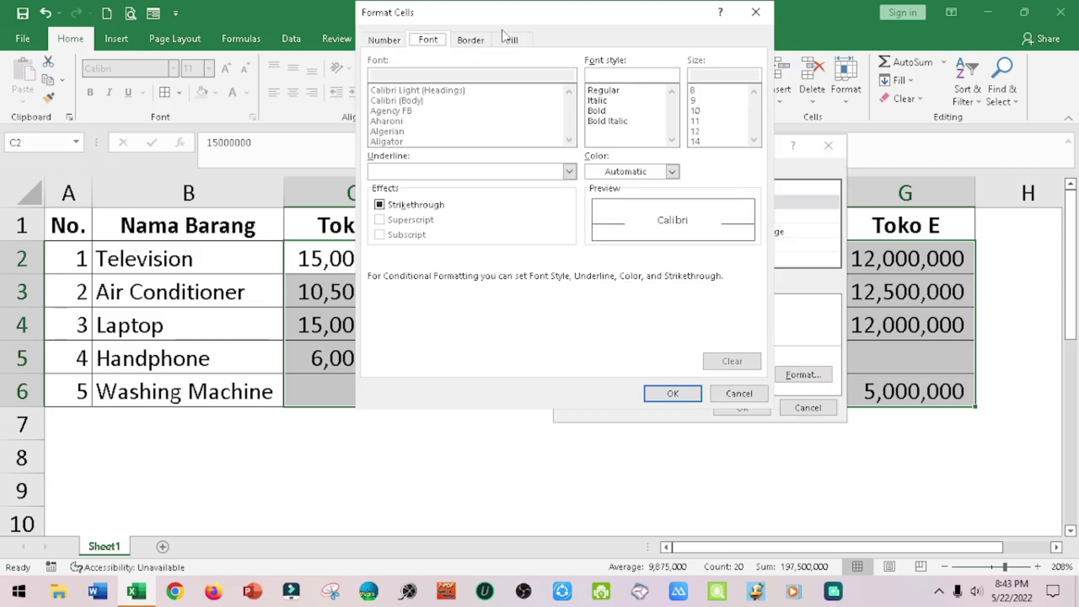
{"action": "left_click", "coordinate": [518, 42]}
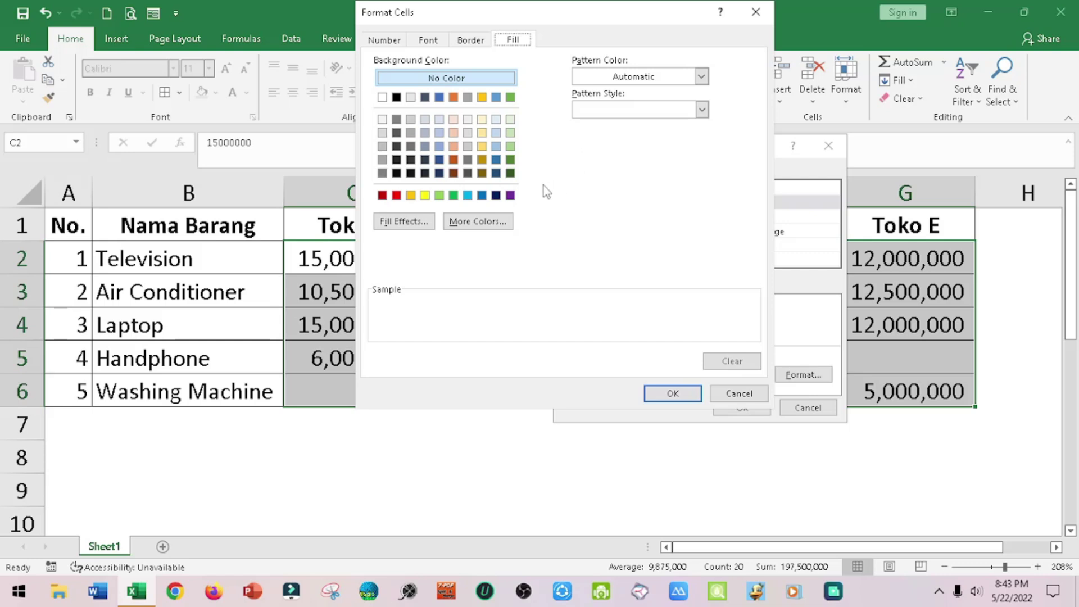
{"action": "left_click", "coordinate": [511, 196]}
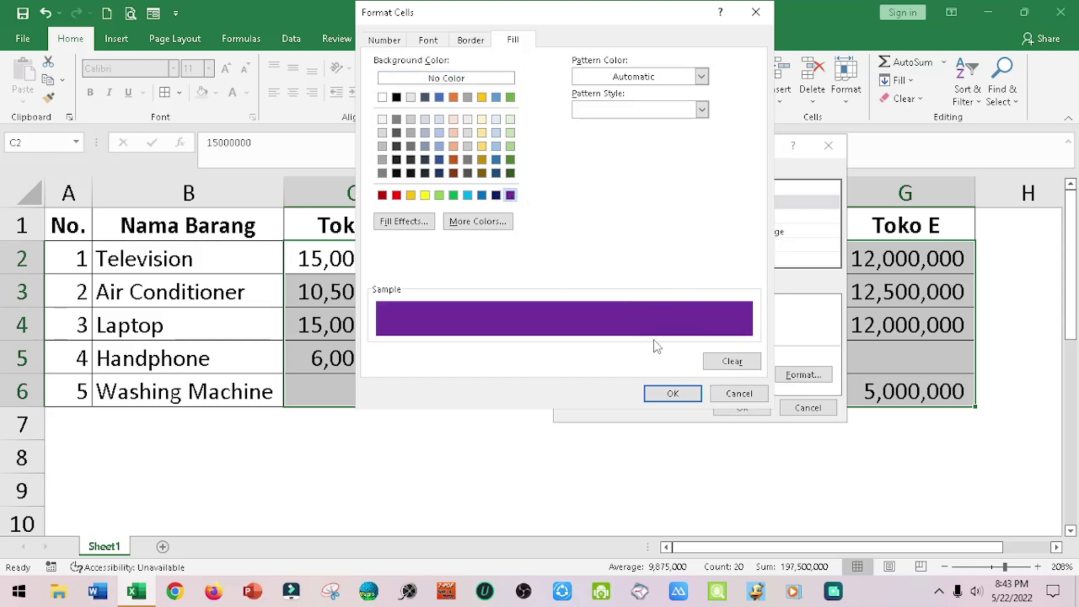
{"action": "left_click", "coordinate": [673, 394]}
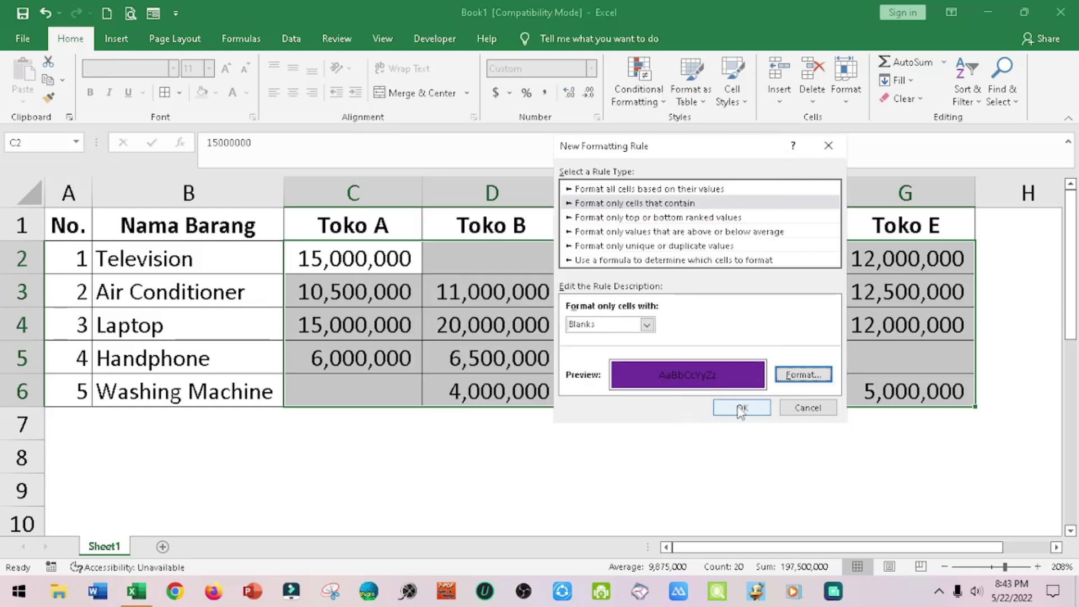
{"action": "left_click", "coordinate": [742, 406]}
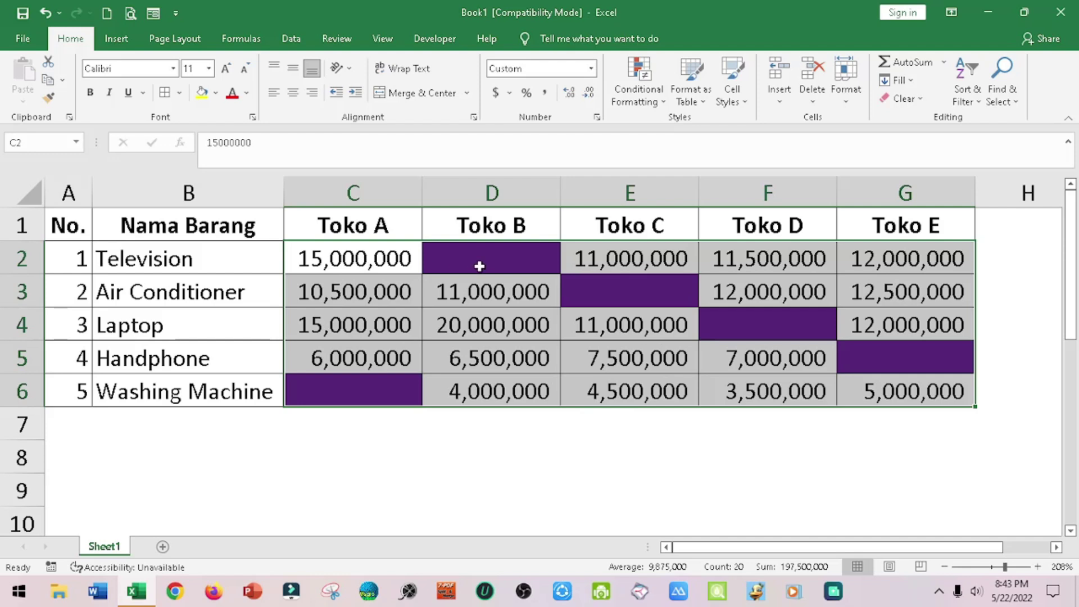
Inspect the purple blank cells D2 and E3 against the filled cells in row 3.
{"action": "left_click", "coordinate": [350, 261]}
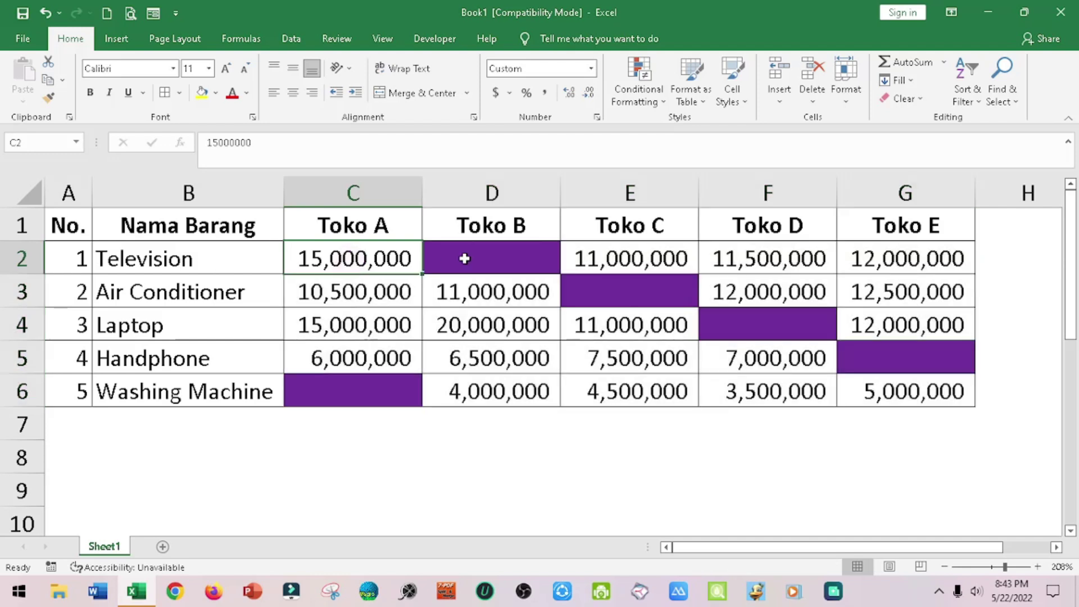
{"action": "left_click", "coordinate": [511, 259]}
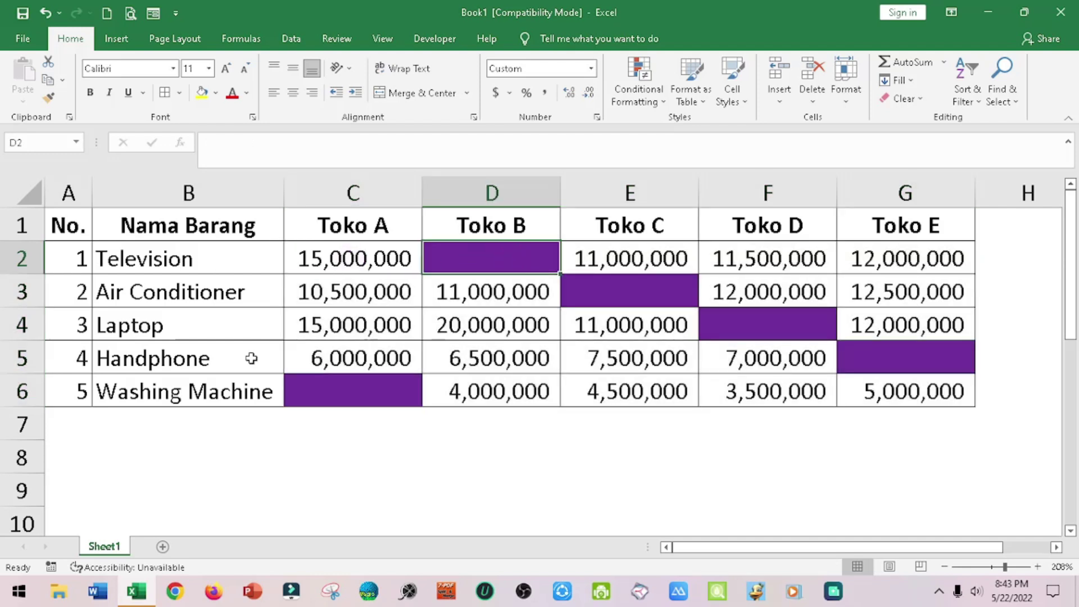
{"action": "left_click", "coordinate": [205, 290]}
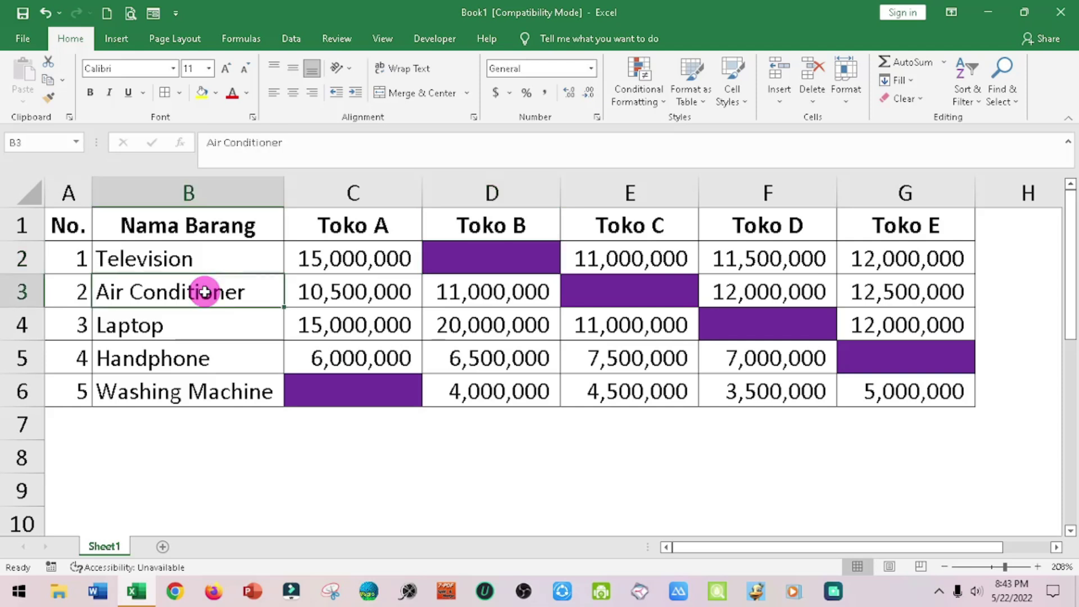
{"action": "left_click", "coordinate": [663, 292]}
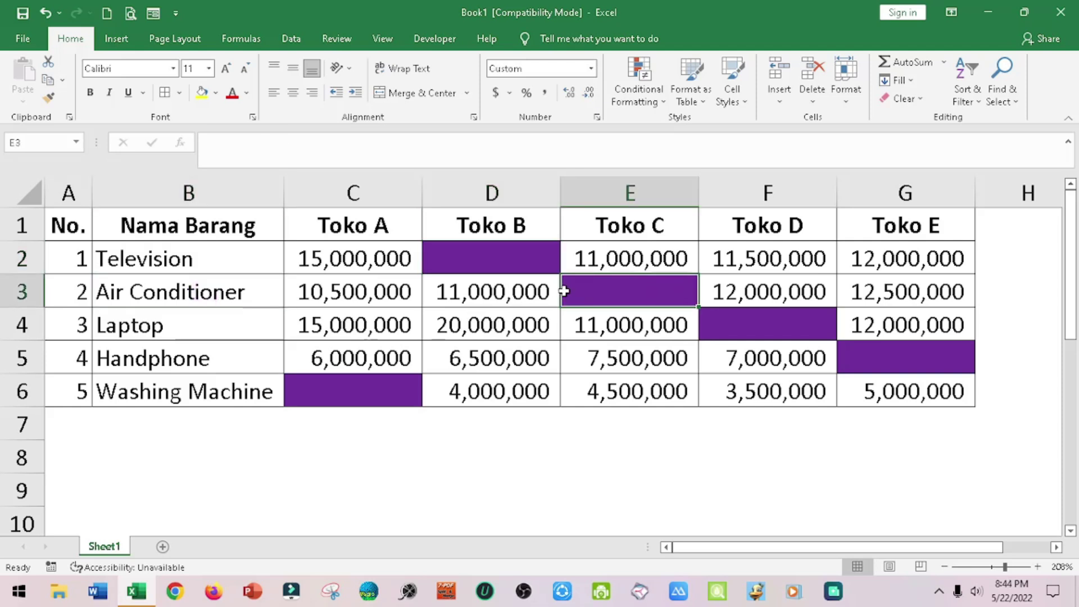
{"action": "left_click", "coordinate": [343, 297]}
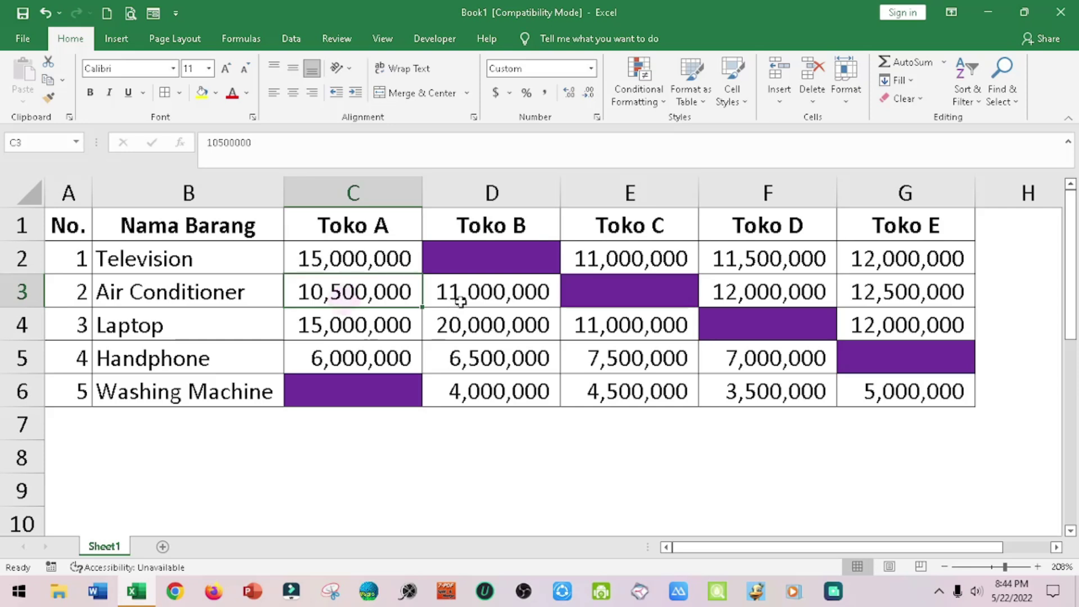
{"action": "left_click", "coordinate": [455, 301]}
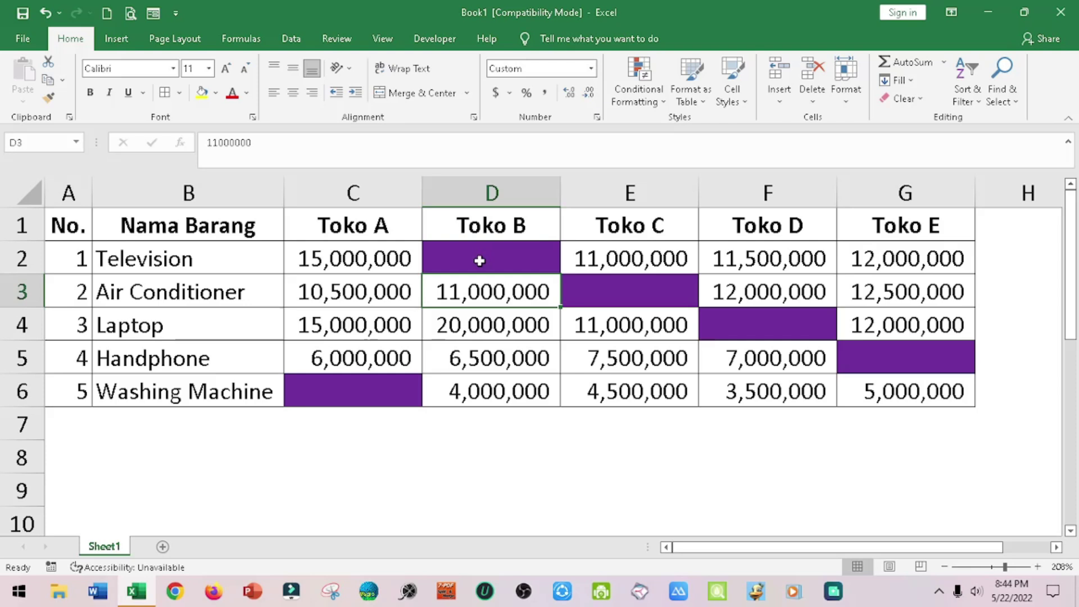
Enter 12,000,000 in D2 and 5,000,000 in C6, removing their purple fill.
{"action": "left_click", "coordinate": [479, 261]}
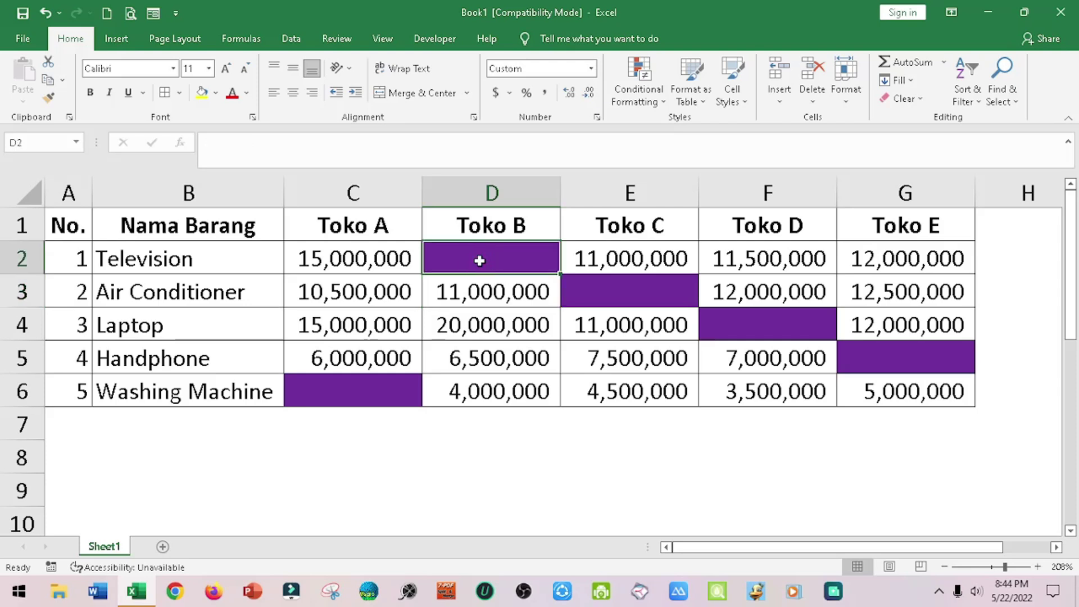
{"action": "type", "text": "12"}
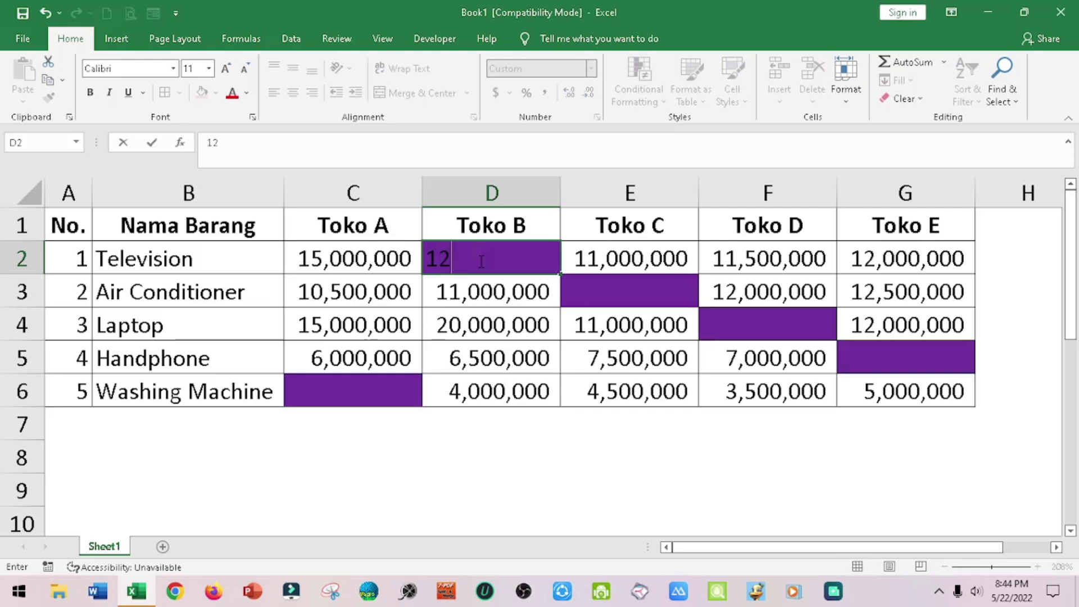
{"action": "key", "text": "Escape"}
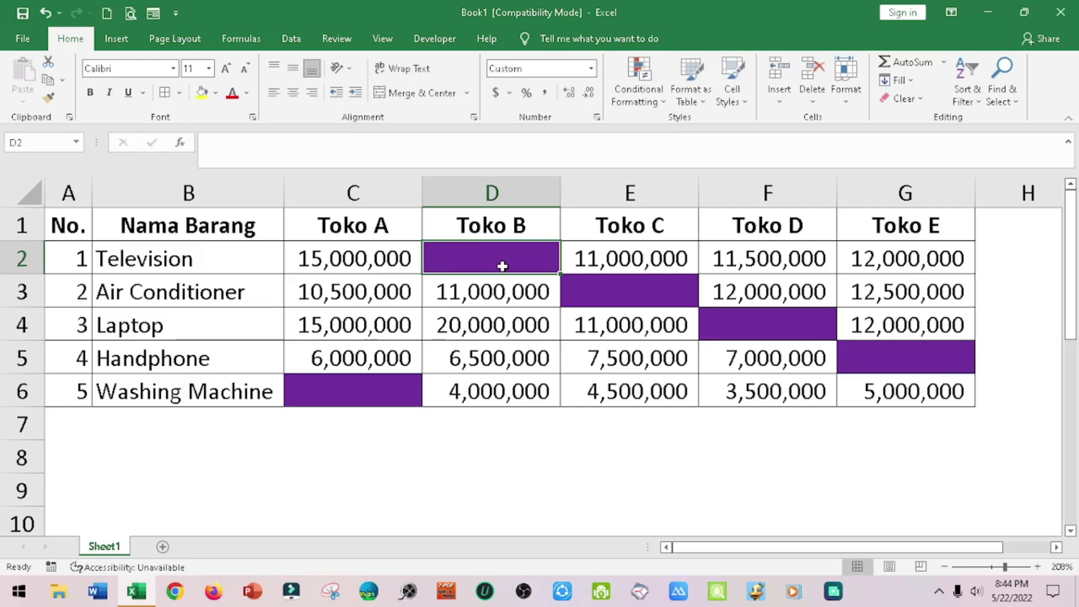
{"action": "type", "text": "12"}
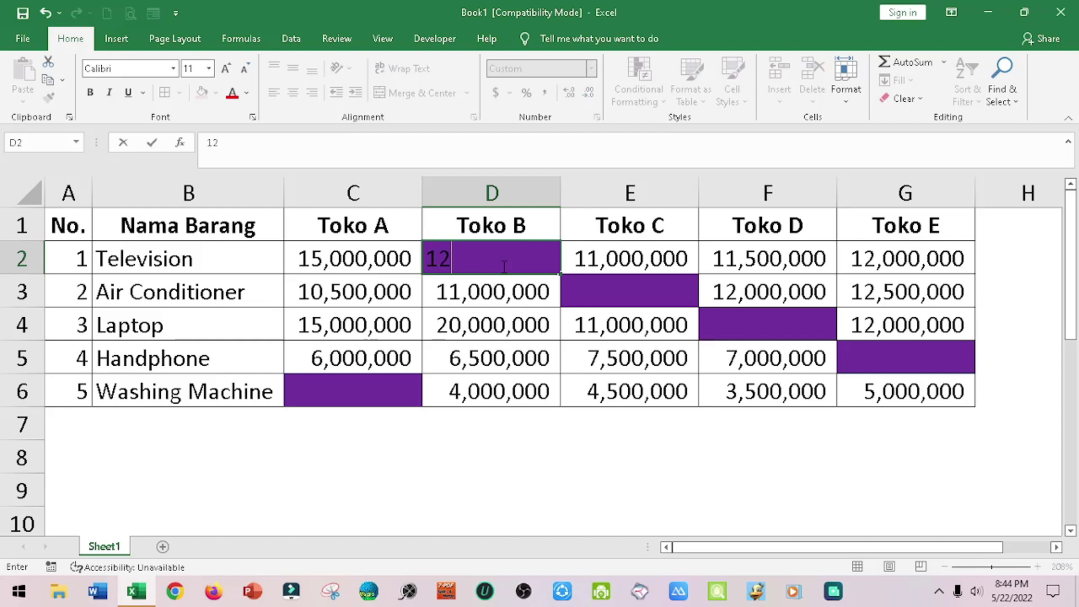
{"action": "type", "text": ",000,000"}
{"action": "key", "text": "Return"}
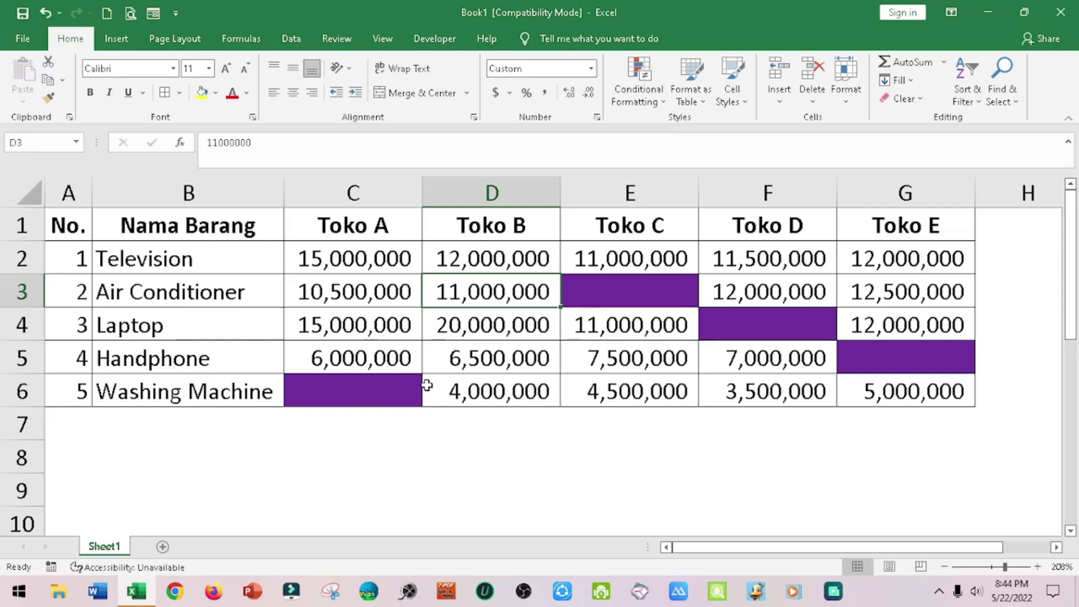
{"action": "left_click", "coordinate": [363, 398]}
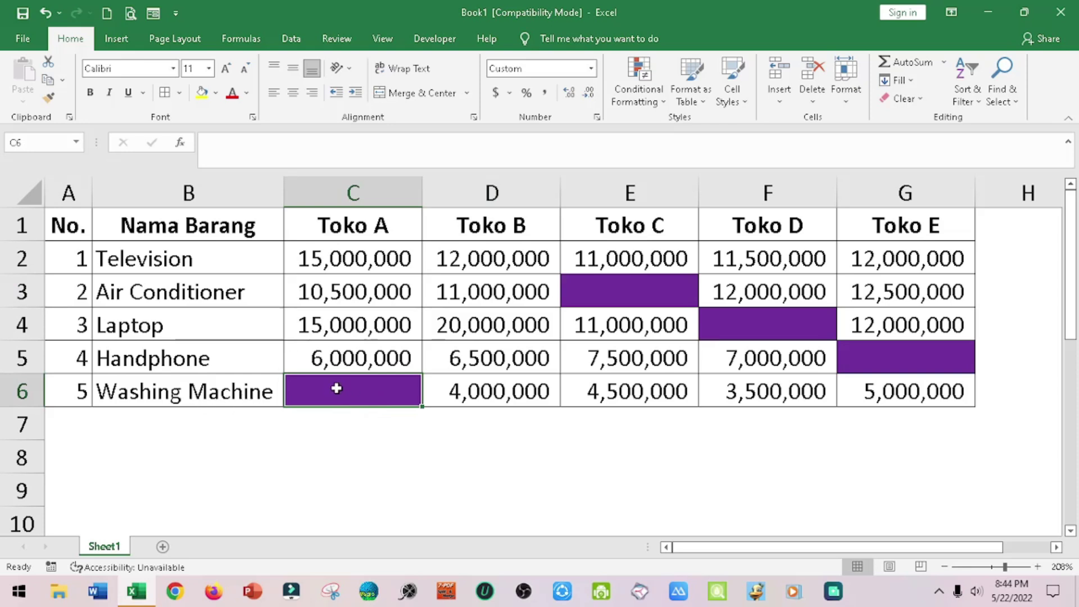
{"action": "type", "text": "5"}
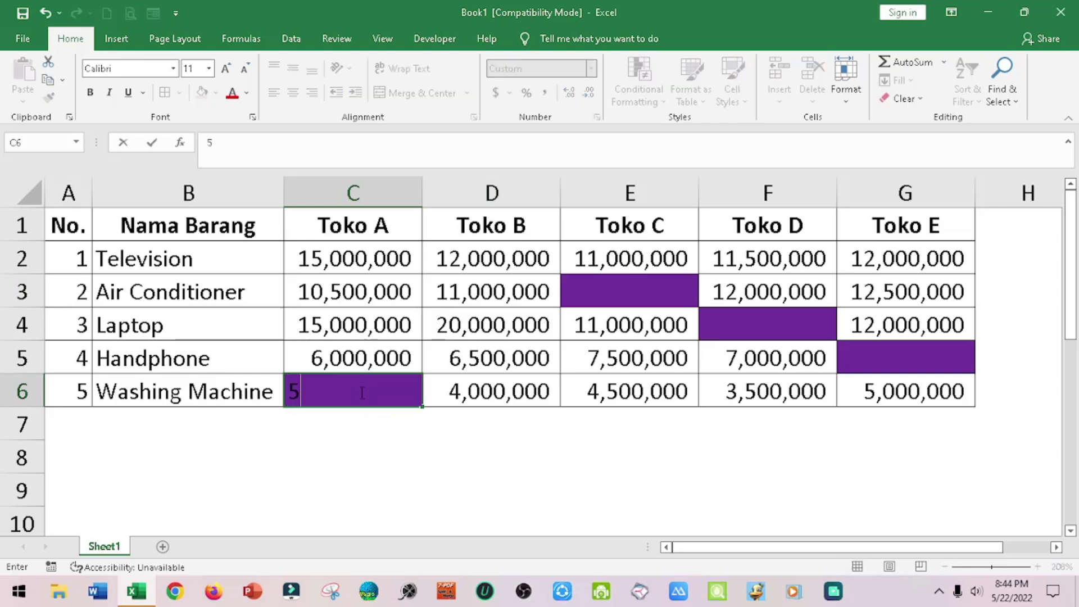
{"action": "type", "text": ",000,000"}
{"action": "key", "text": "Return"}
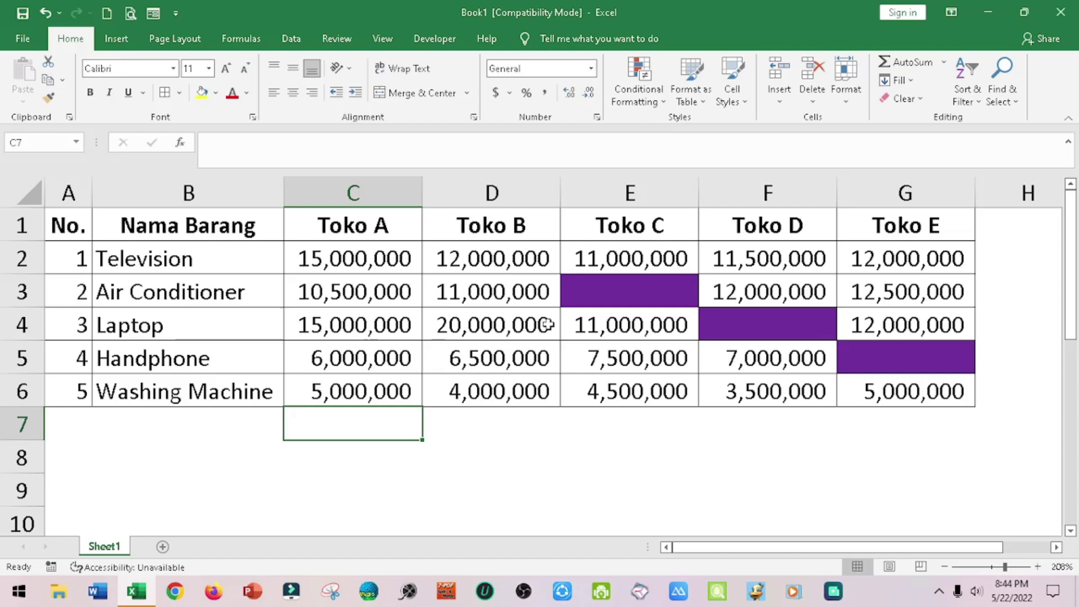
{"action": "left_click", "coordinate": [385, 353]}
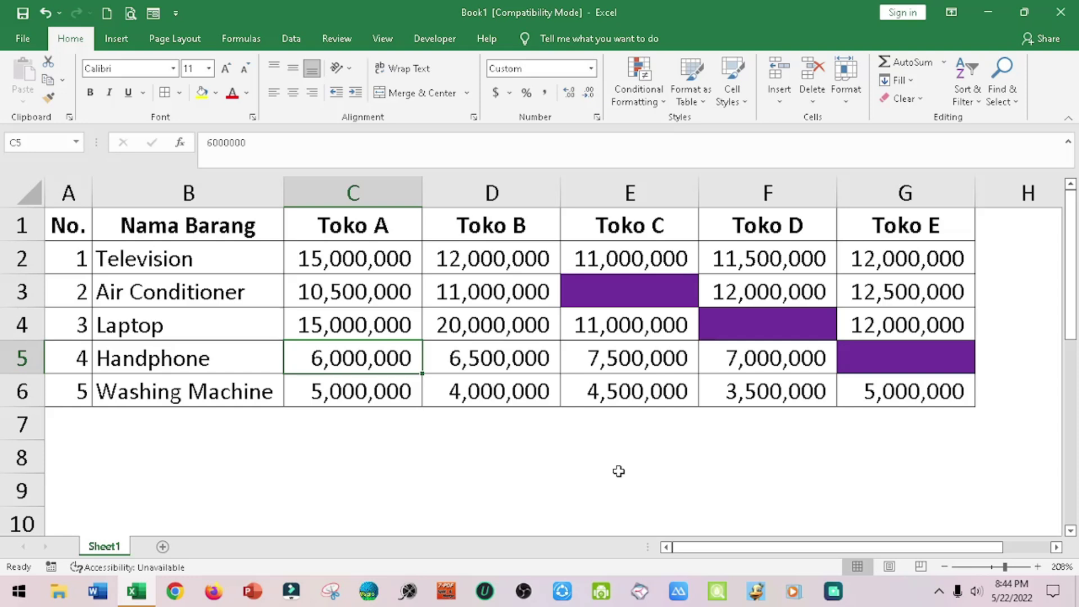
Delete the Handphone Toko A value in C5 so it turns purple, then reselect C2:G6.
{"action": "key", "text": "Delete"}
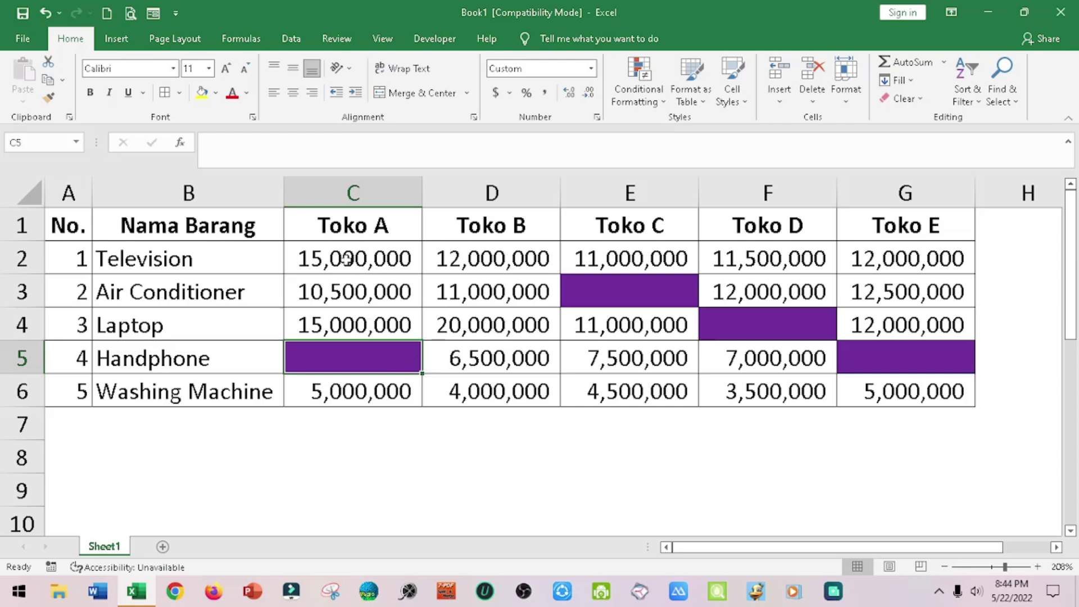
{"action": "left_click", "coordinate": [615, 289]}
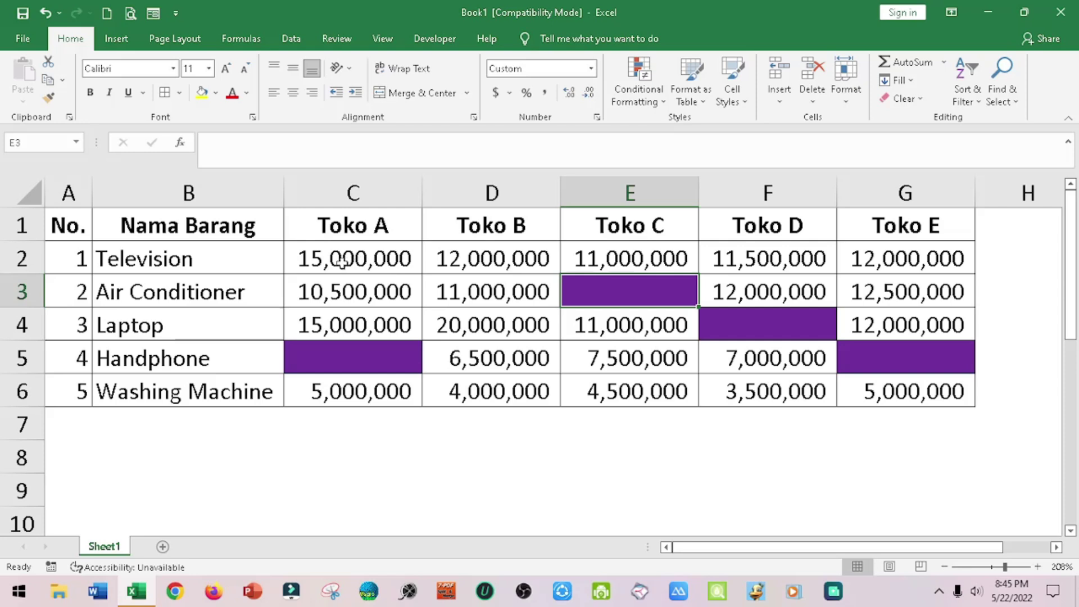
{"action": "mouse_move", "coordinate": [314, 256]}
{"action": "left_mouse_down"}
{"action": "mouse_move", "coordinate": [883, 375]}
{"action": "mouse_move", "coordinate": [889, 396]}
{"action": "left_mouse_up"}
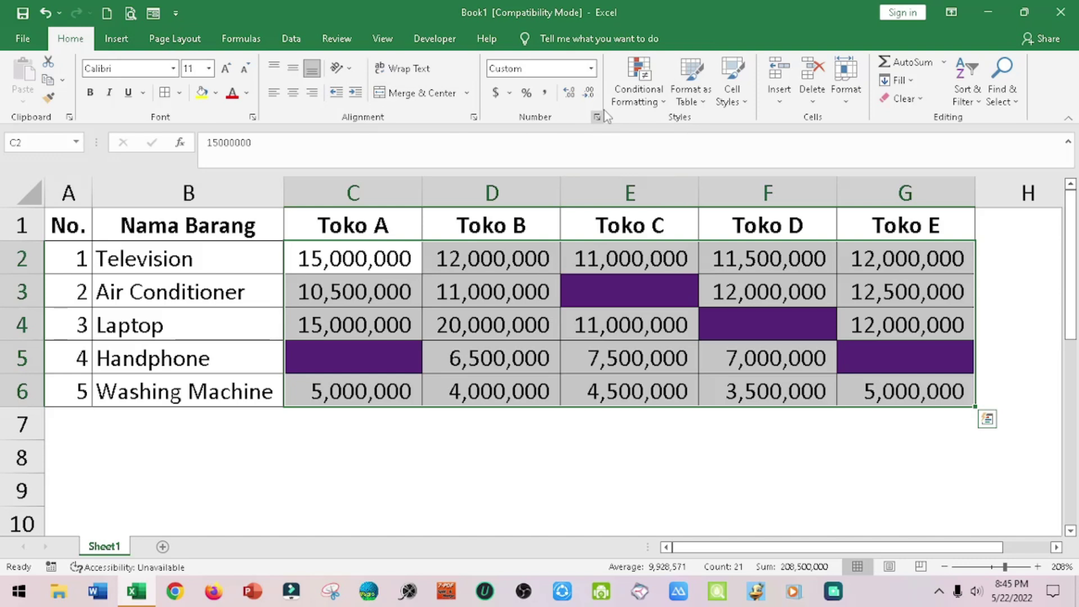
Add a No Blanks conditional formatting rule that fills non-empty sales cells yellow.
{"action": "left_click", "coordinate": [639, 93]}
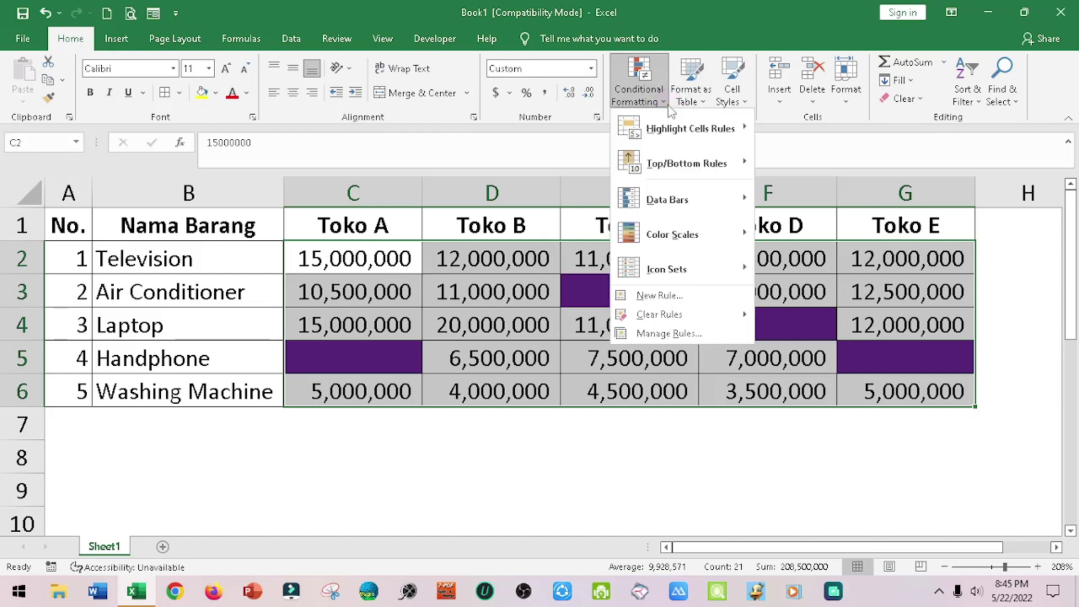
{"action": "left_click", "coordinate": [658, 295]}
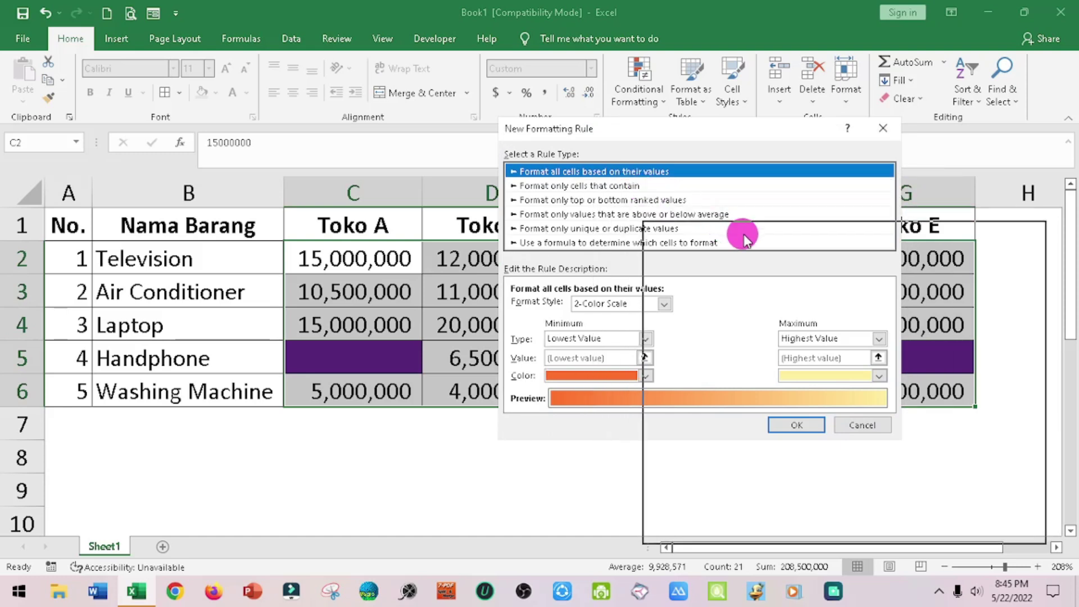
{"action": "left_click_drag", "start_coordinate": [753, 233], "coordinate": [756, 235]}
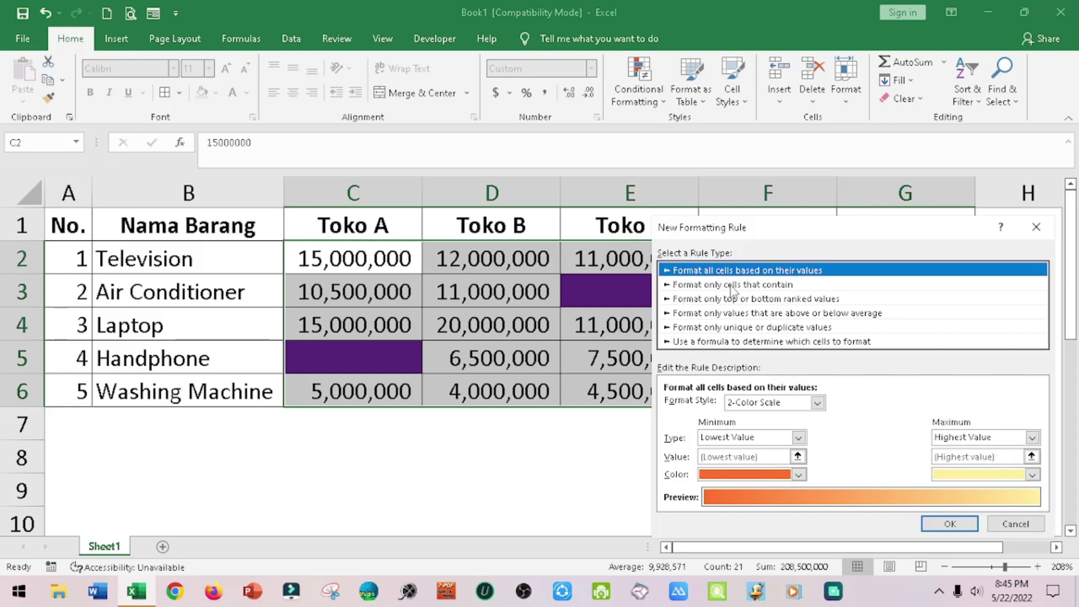
{"action": "left_click", "coordinate": [733, 286]}
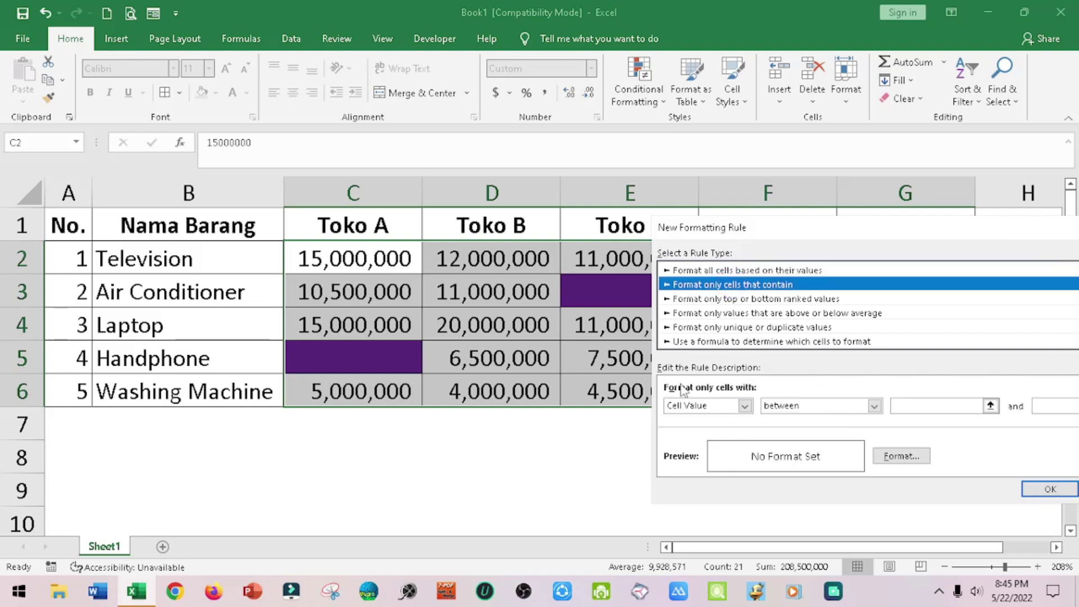
{"action": "left_click", "coordinate": [744, 406]}
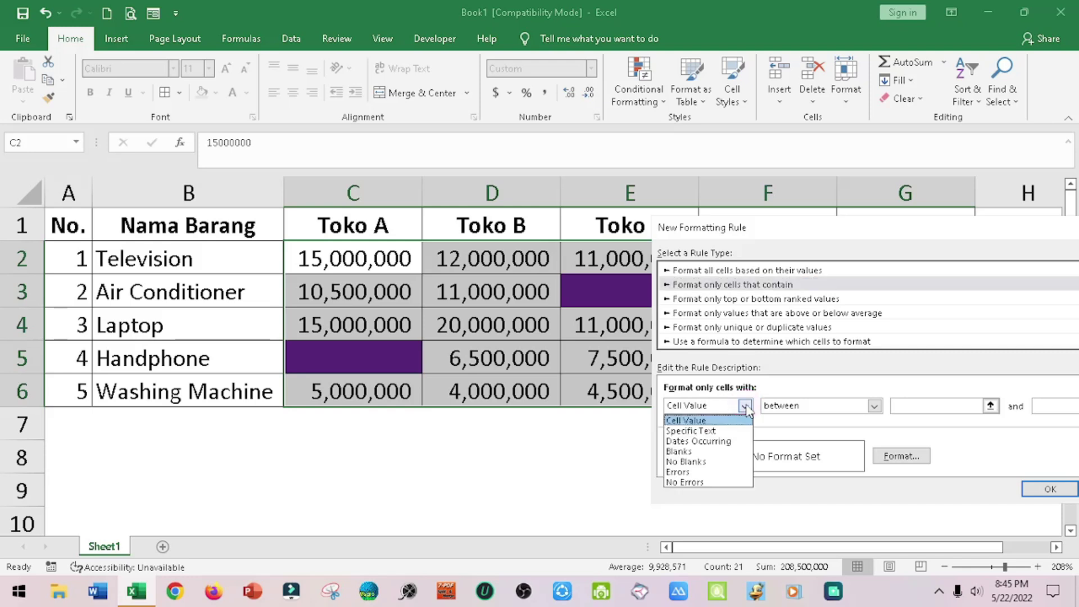
{"action": "left_click", "coordinate": [697, 462]}
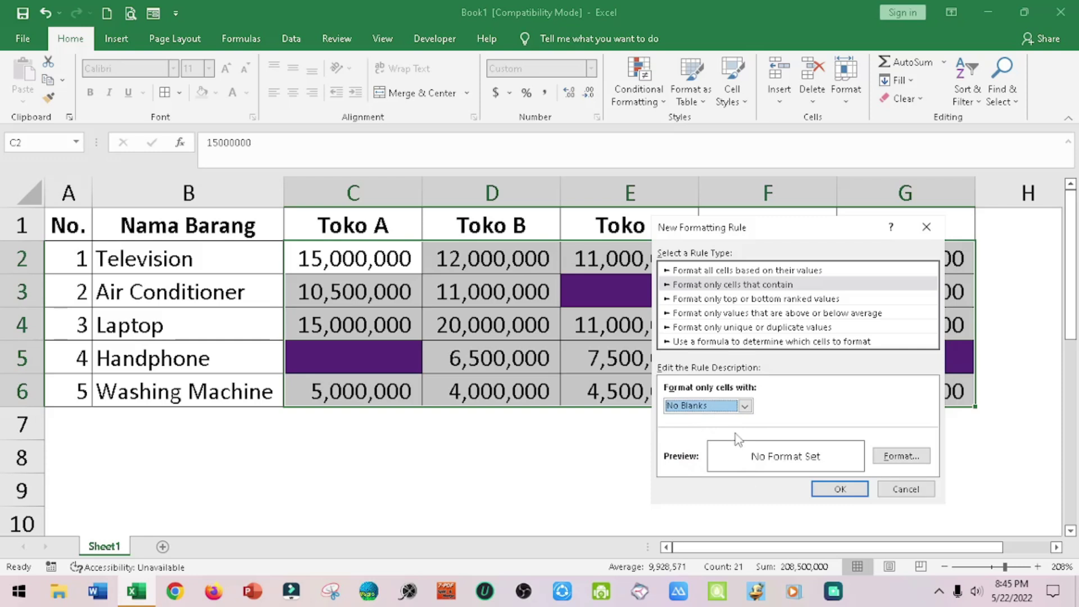
{"action": "left_click", "coordinate": [899, 457]}
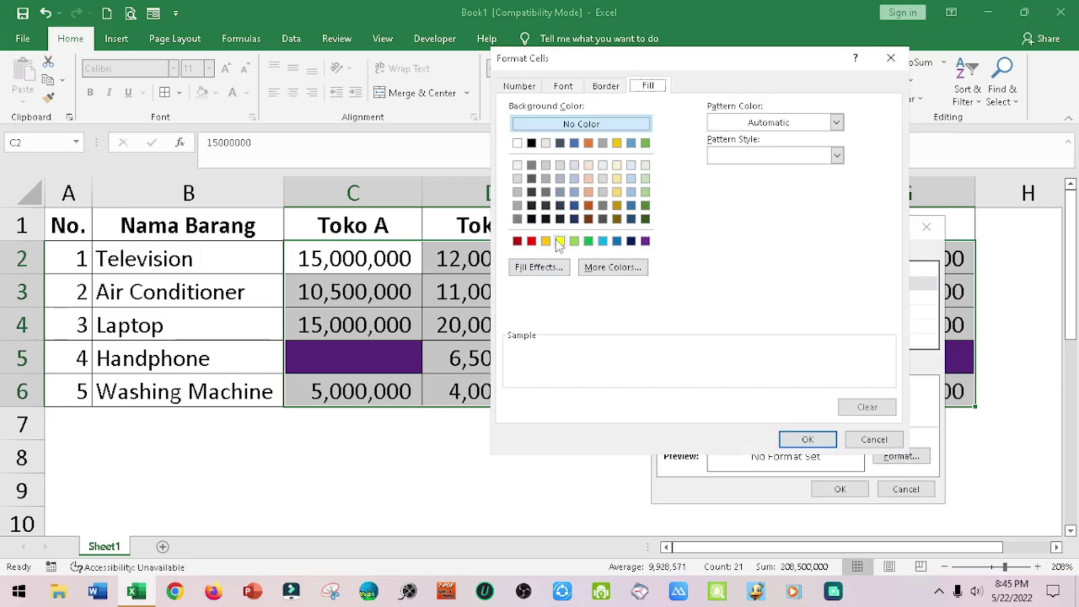
{"action": "left_click", "coordinate": [561, 241]}
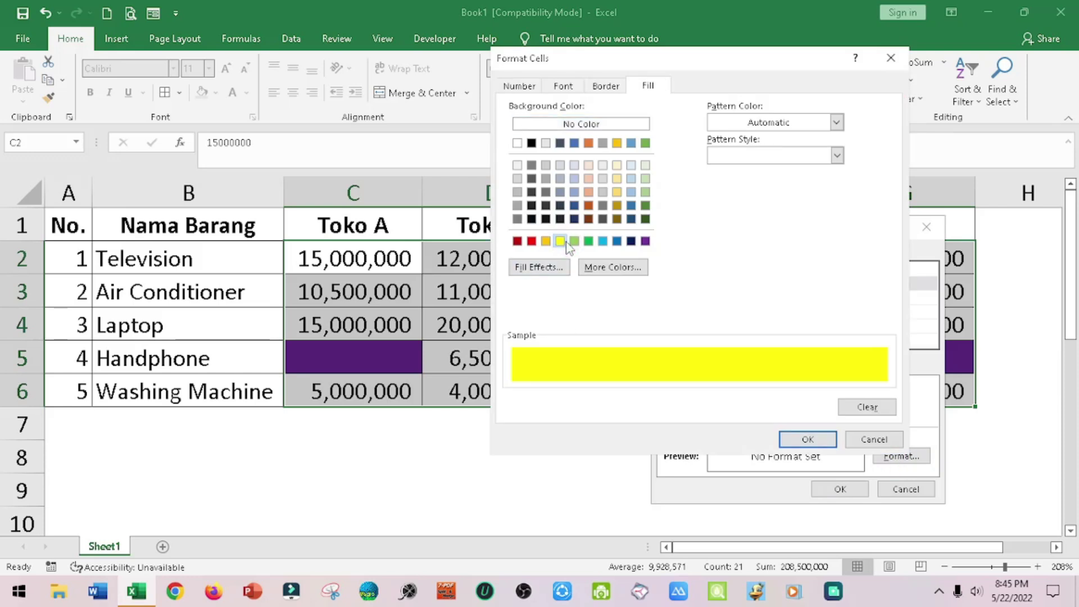
{"action": "left_click", "coordinate": [809, 440]}
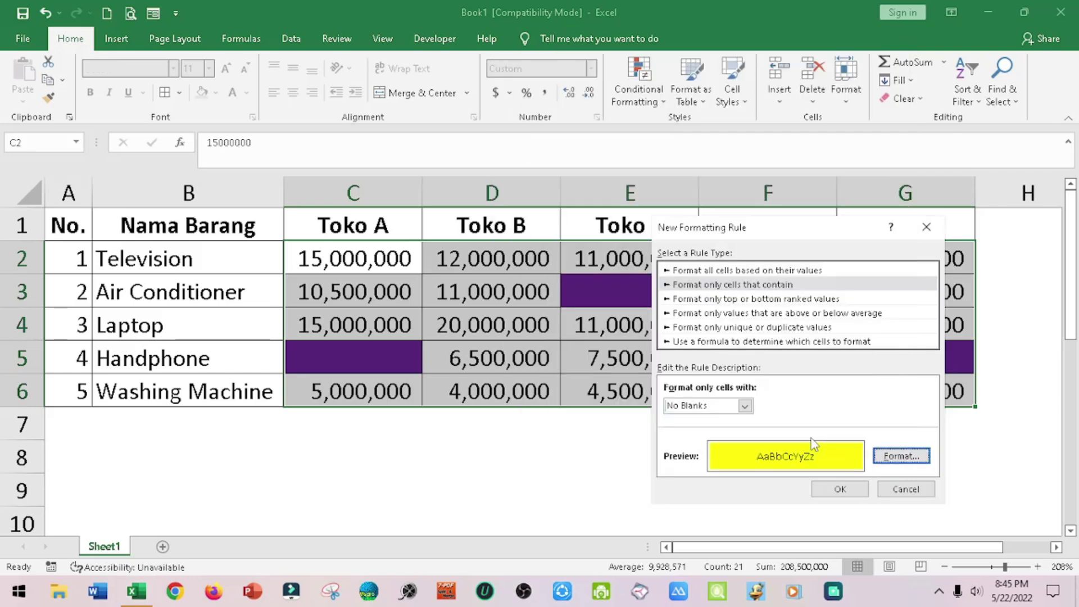
{"action": "left_click", "coordinate": [829, 486]}
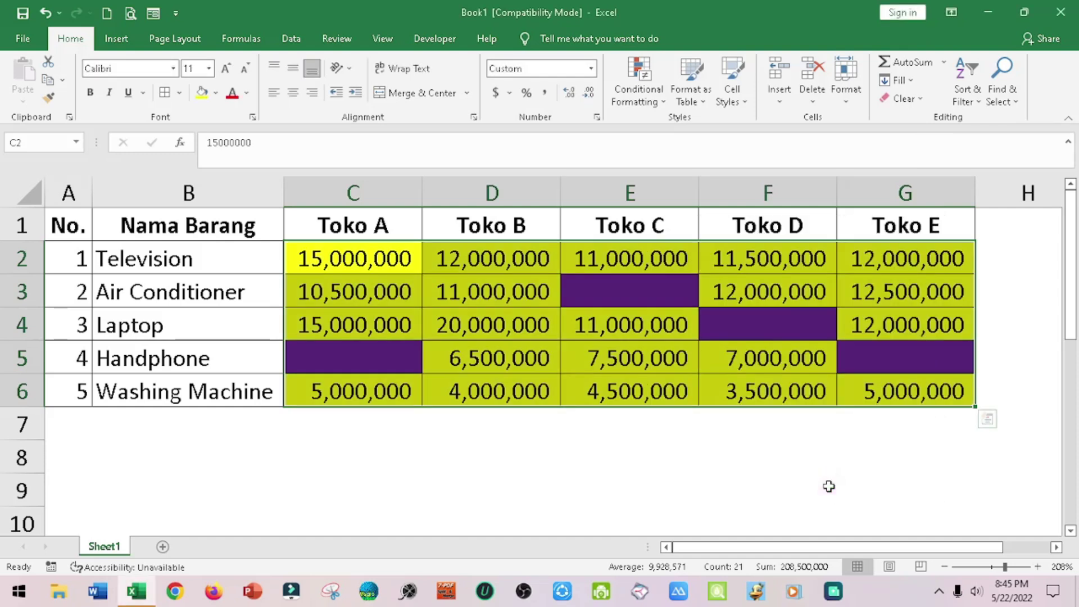
Fill B8 yellow and label it 'Non Blanks' in C8.
{"action": "left_click", "coordinate": [394, 264]}
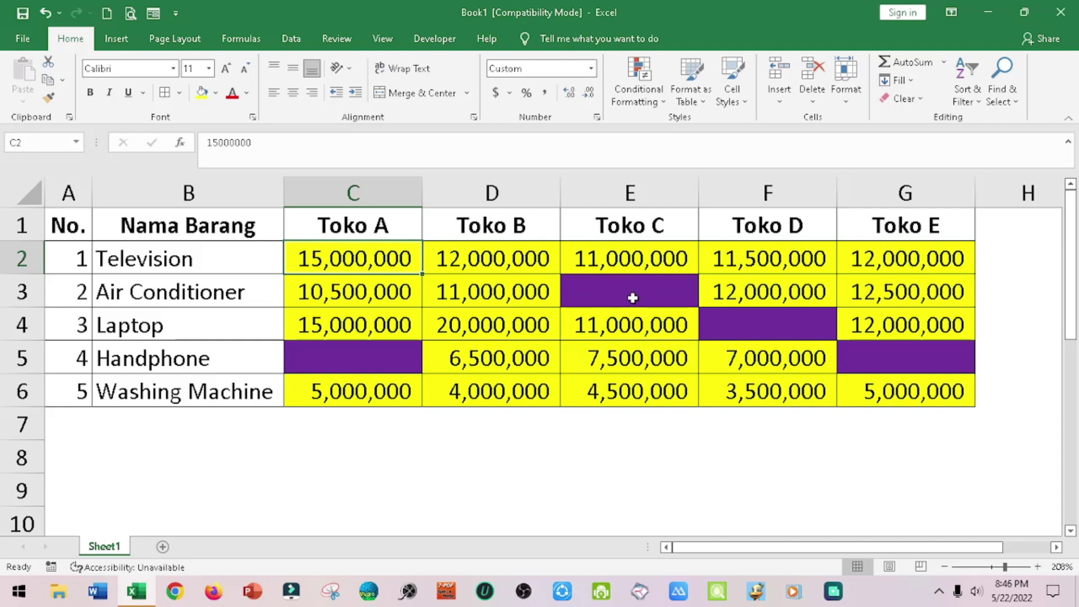
{"action": "left_click", "coordinate": [212, 433]}
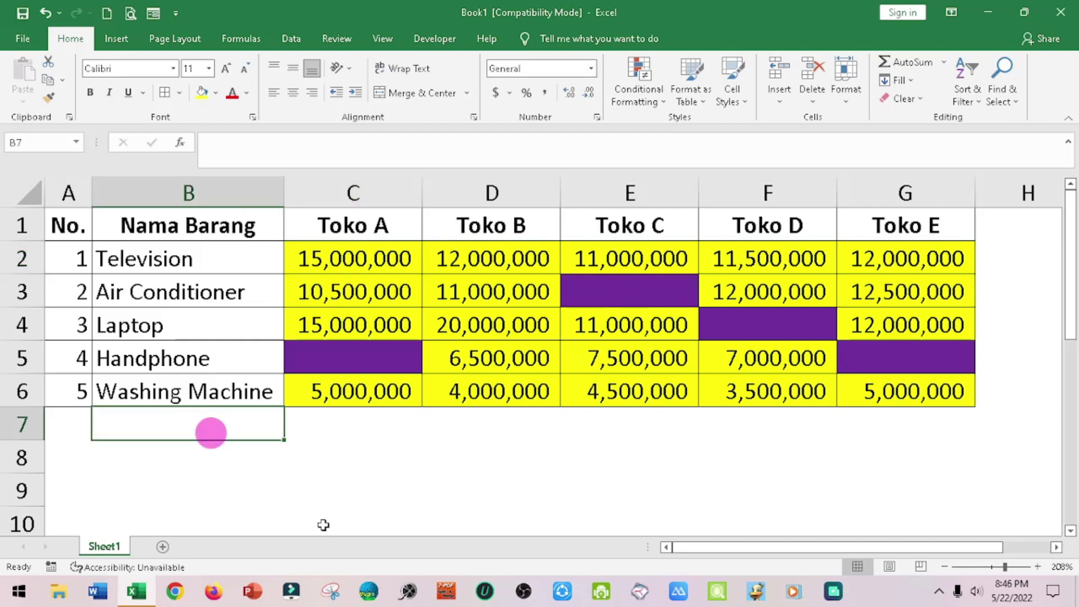
{"action": "key", "text": "Down"}
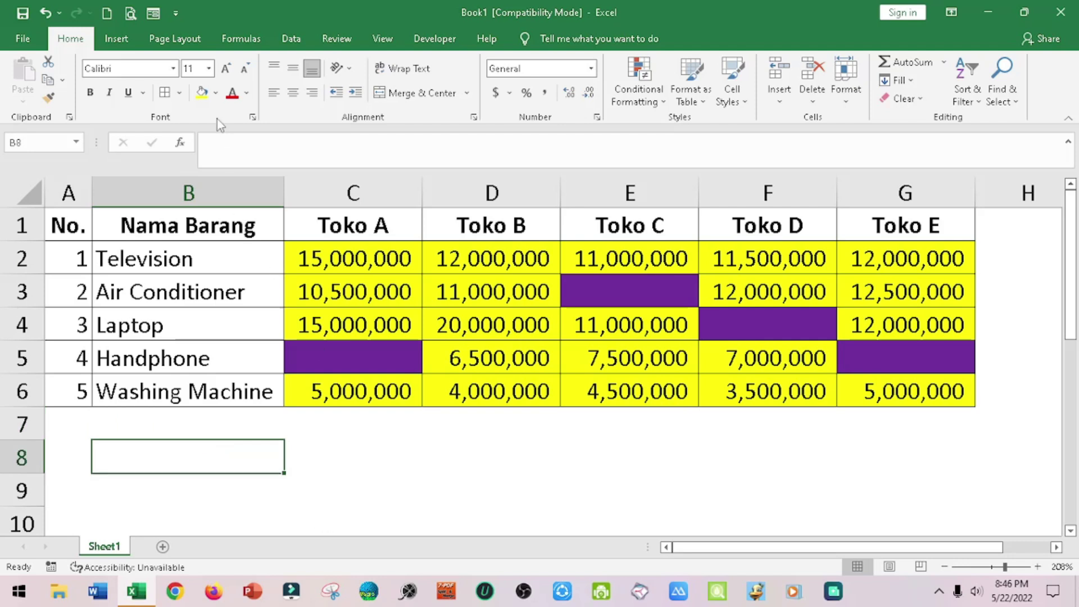
{"action": "left_click", "coordinate": [201, 92]}
{"action": "left_click", "coordinate": [323, 457]}
{"action": "type", "text": "Non Blank"}
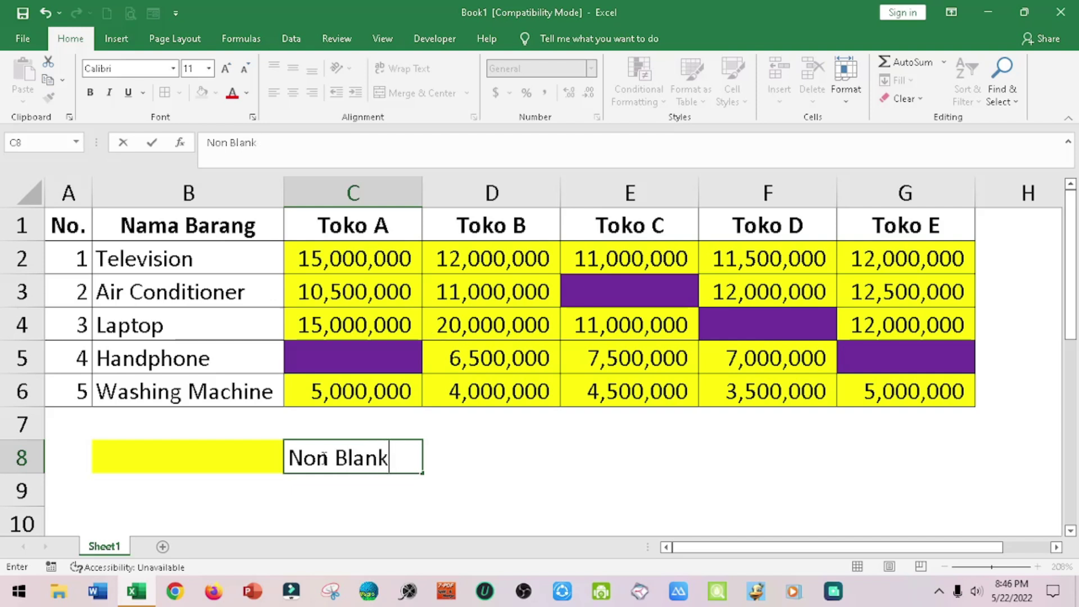
{"action": "type", "text": "s"}
{"action": "key", "text": "Left"}
{"action": "key", "text": "Down"}
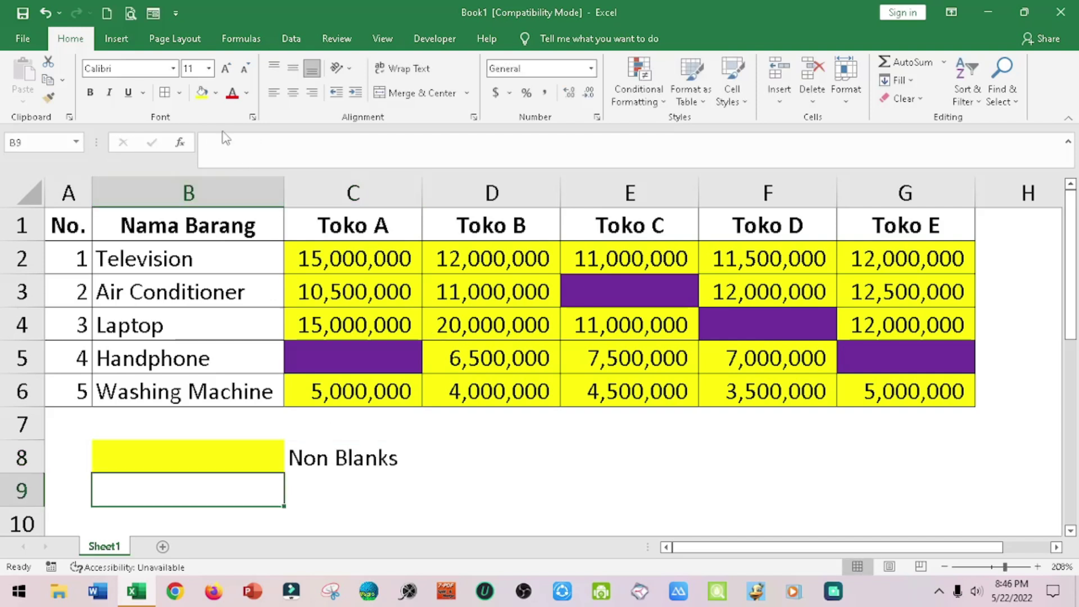
Fill B9 purple and label it 'Blanks' in C9.
{"action": "left_click", "coordinate": [217, 100]}
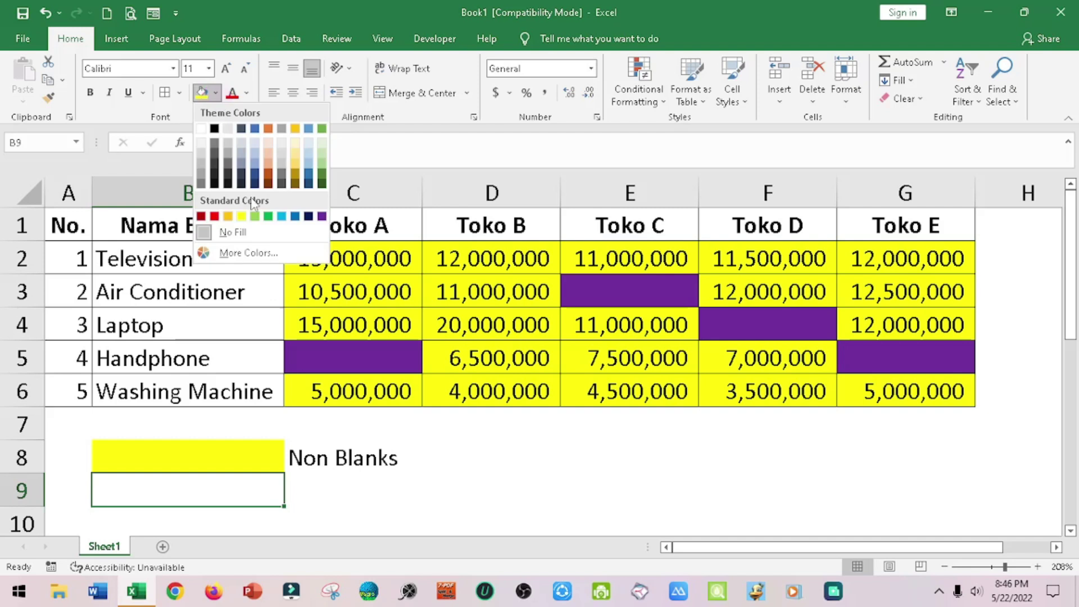
{"action": "left_click", "coordinate": [320, 214]}
{"action": "key", "text": "Right"}
{"action": "type", "text": "Blanks"}
{"action": "key", "text": "Return"}
{"action": "key", "text": "Up"}
{"action": "key", "text": "Up"}
{"action": "key", "text": "Up"}
{"action": "key", "text": "Up"}
{"action": "key", "text": "Up"}
{"action": "key", "text": "Up"}
{"action": "key", "text": "Up"}
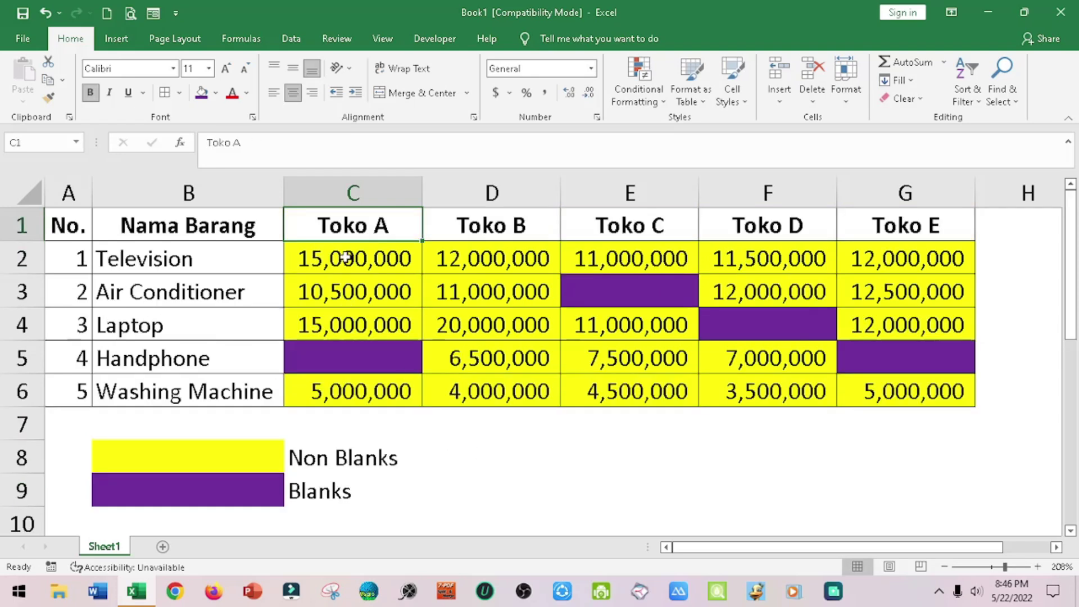
Clear Television's Toko A sales in C2 and enter 5000000 for Handphone in C5.
{"action": "left_click", "coordinate": [345, 257]}
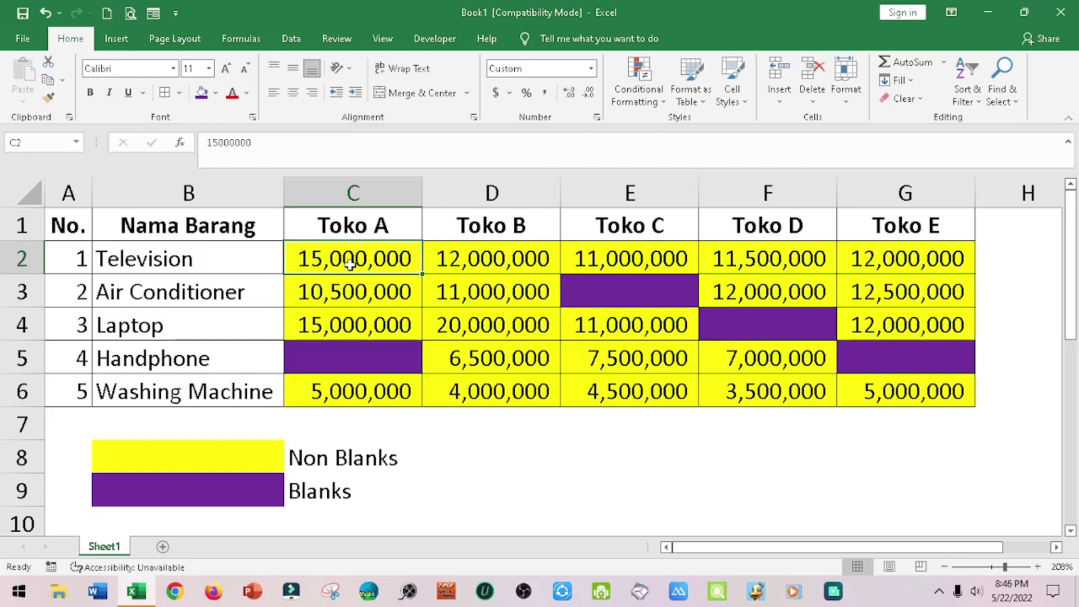
{"action": "key", "text": "Delete"}
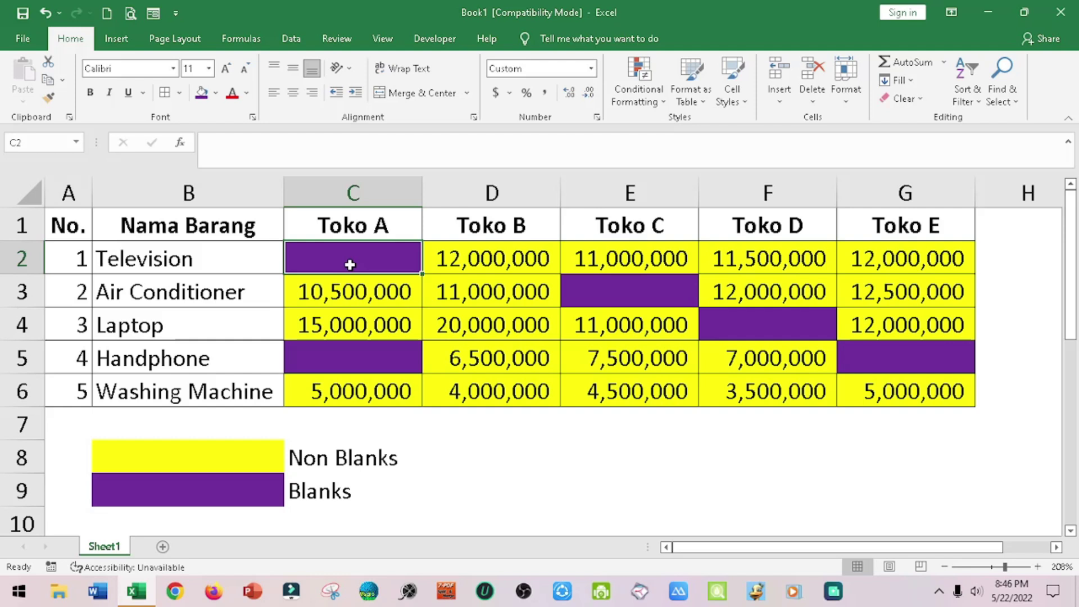
{"action": "left_click", "coordinate": [334, 359]}
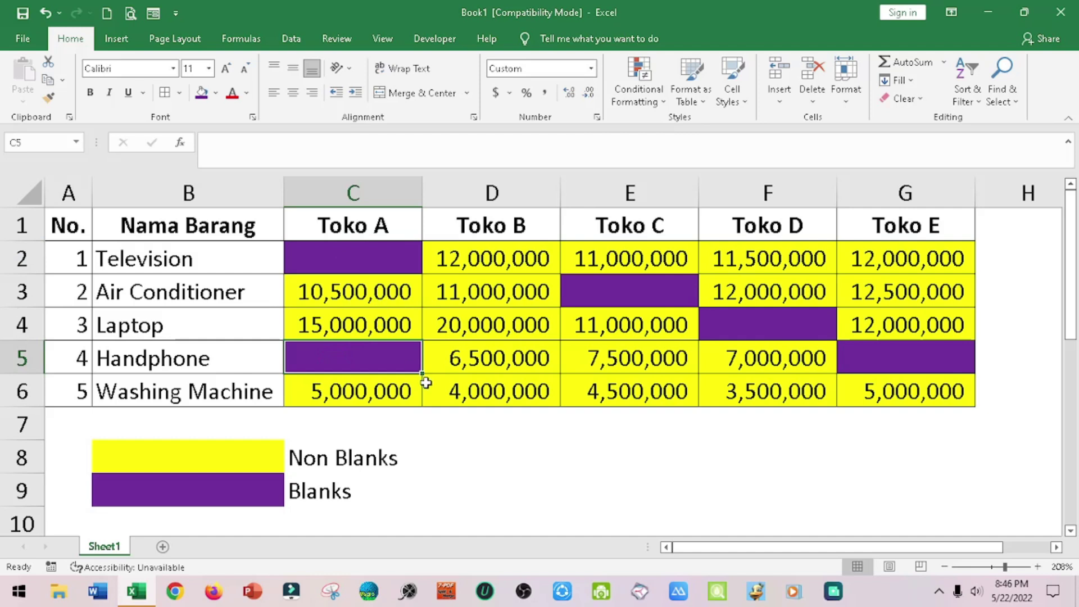
{"action": "type", "text": "5000000"}
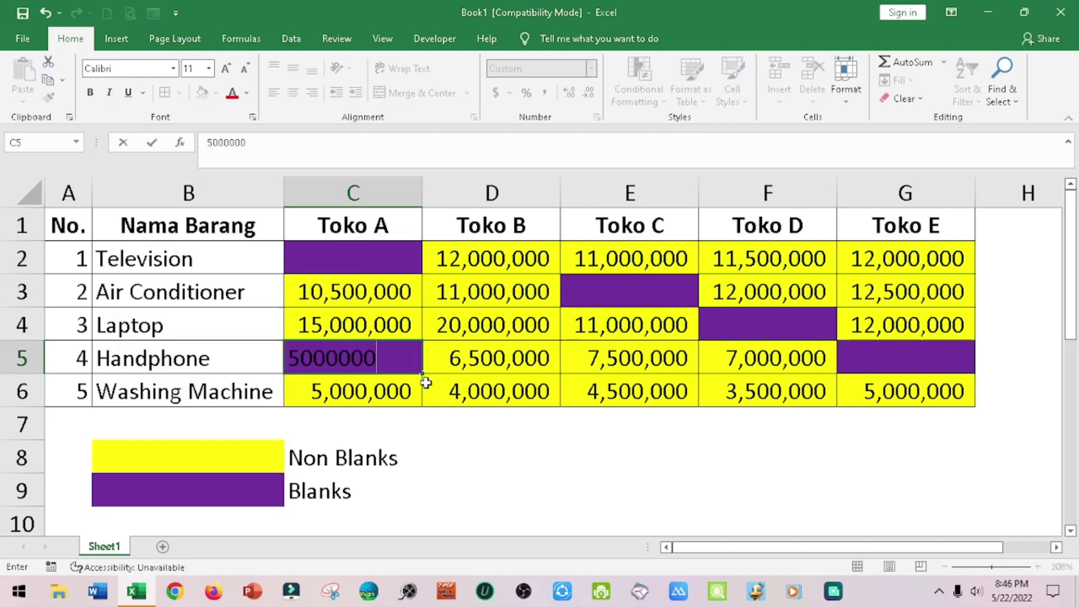
{"action": "key", "text": "Return"}
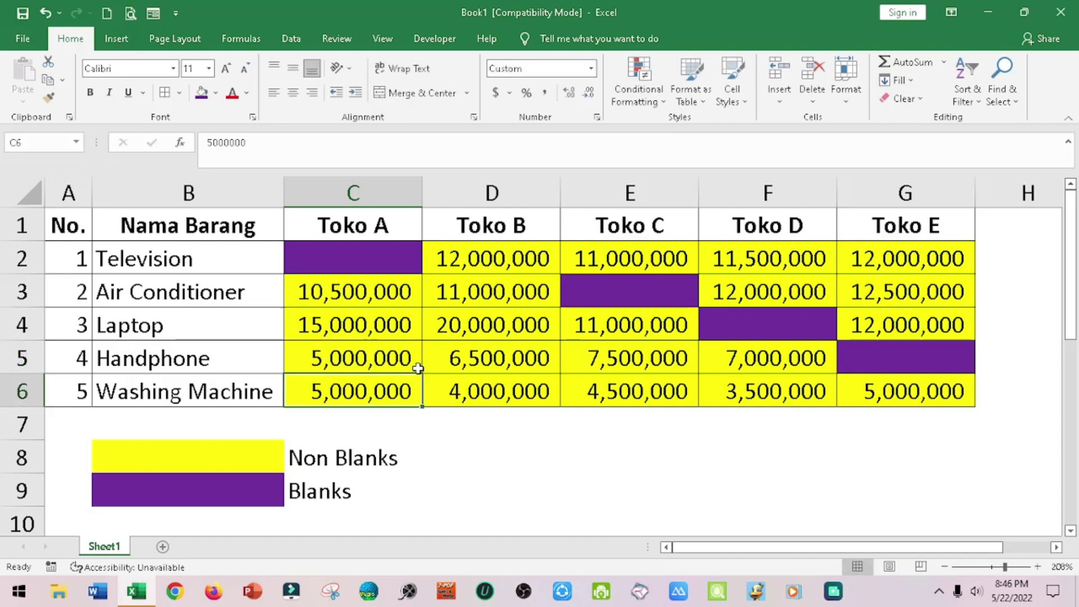
{"action": "left_click", "coordinate": [303, 457]}
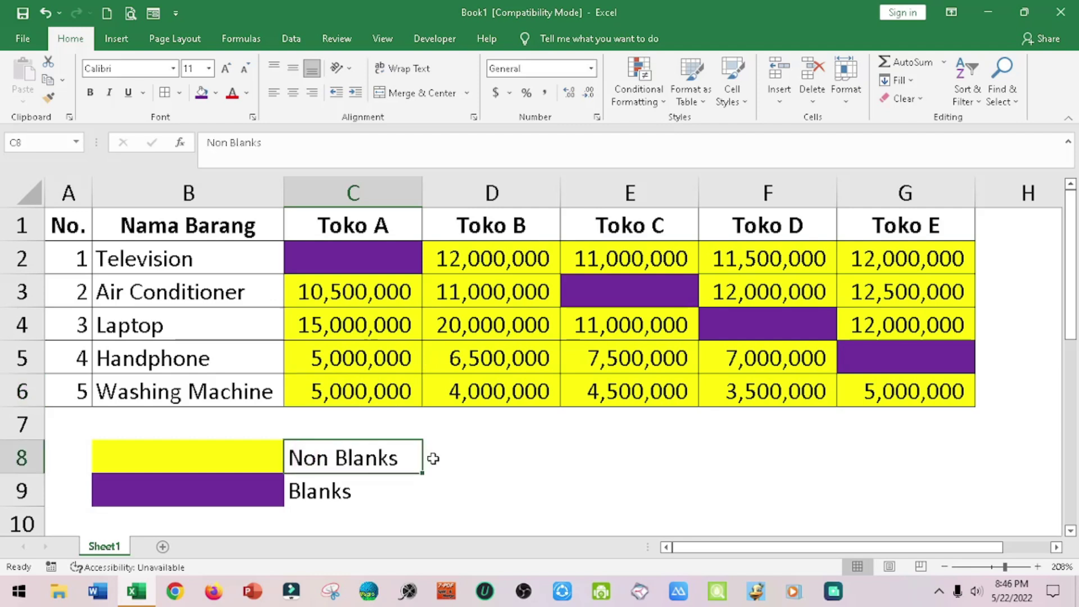